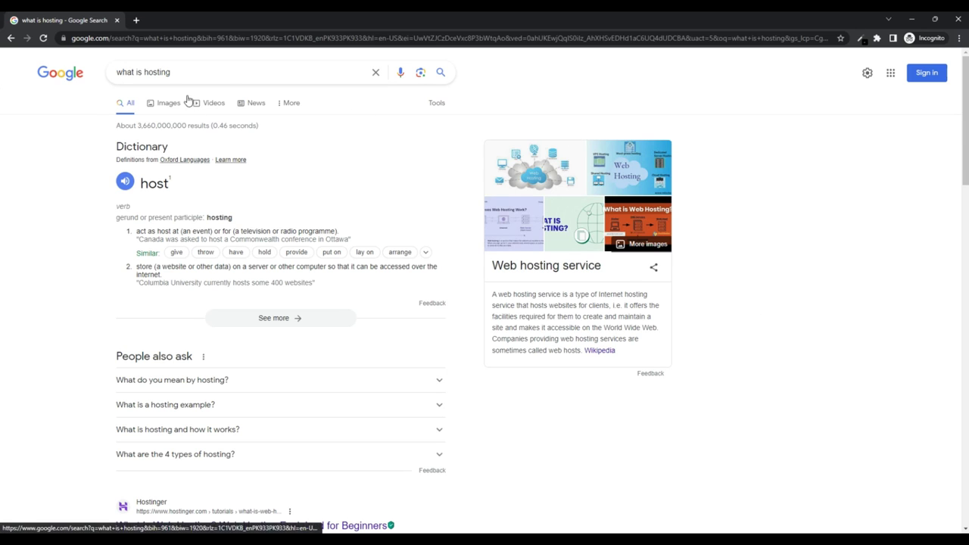
Search Google for 'infinityfree hosting' and open the InfinityFree homepage
{"action": "left_click_drag", "start_coordinate": [225, 71], "coordinate": [5, 87]}
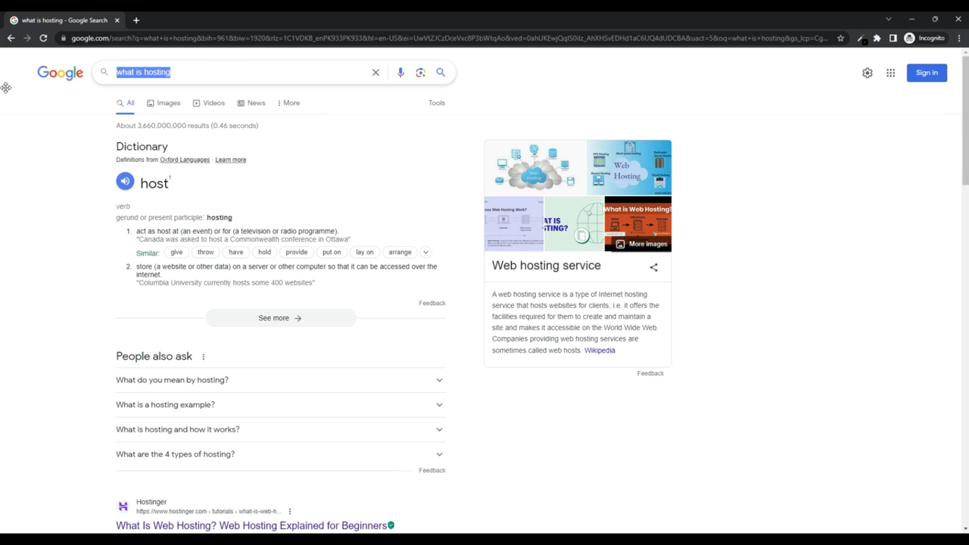
{"action": "type", "text": "in"}
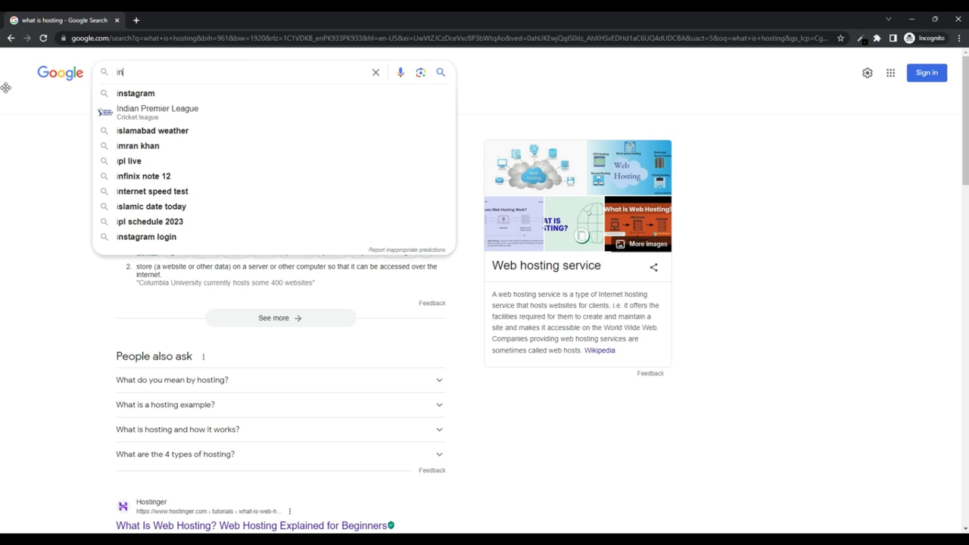
{"action": "type", "text": "finefree"}
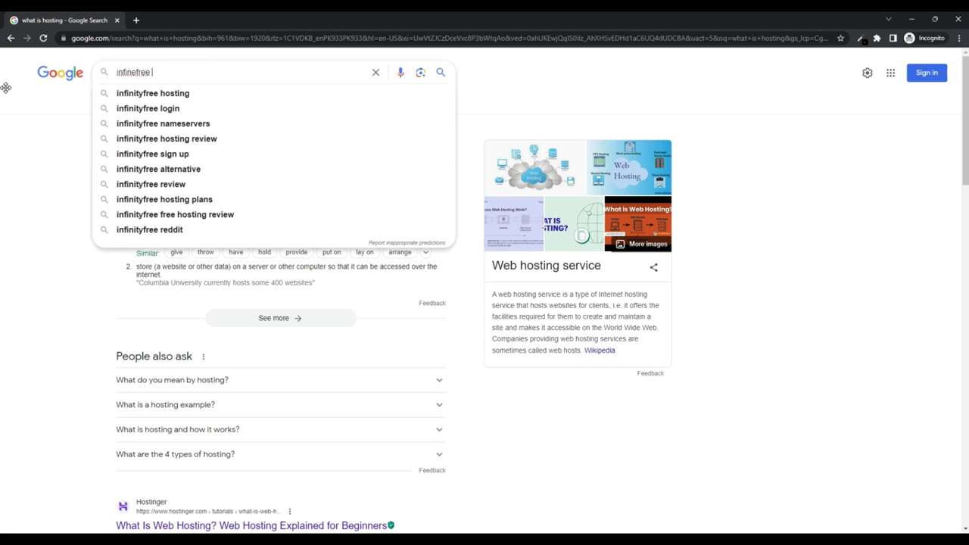
{"action": "left_click", "coordinate": [151, 95]}
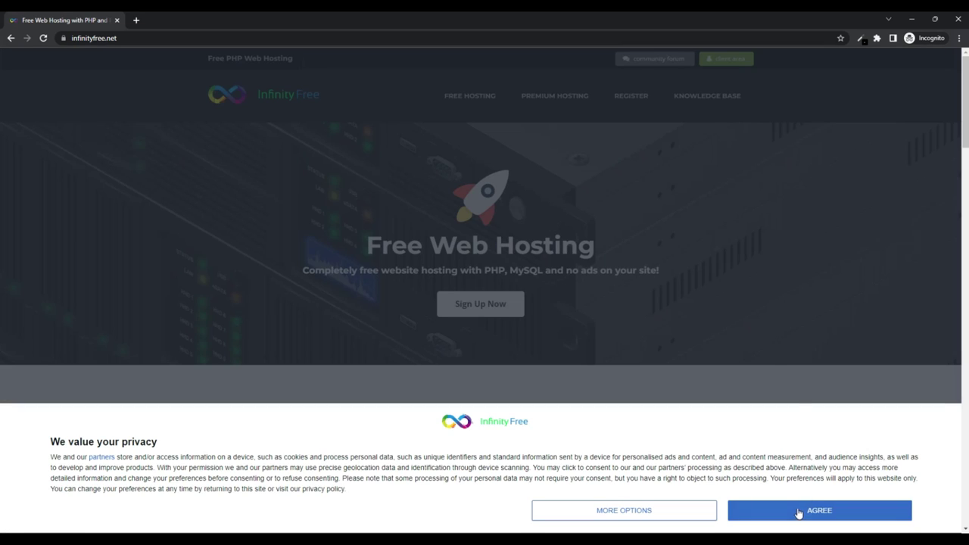
Accept the privacy notice, then sign up with an e-mail address and password, accepting the terms
{"action": "left_click", "coordinate": [799, 514]}
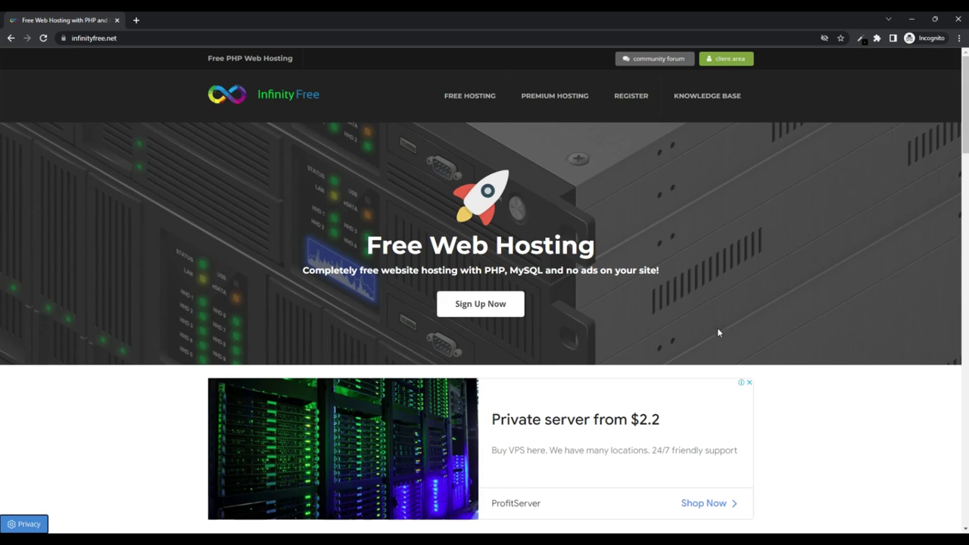
{"action": "left_click", "coordinate": [476, 306]}
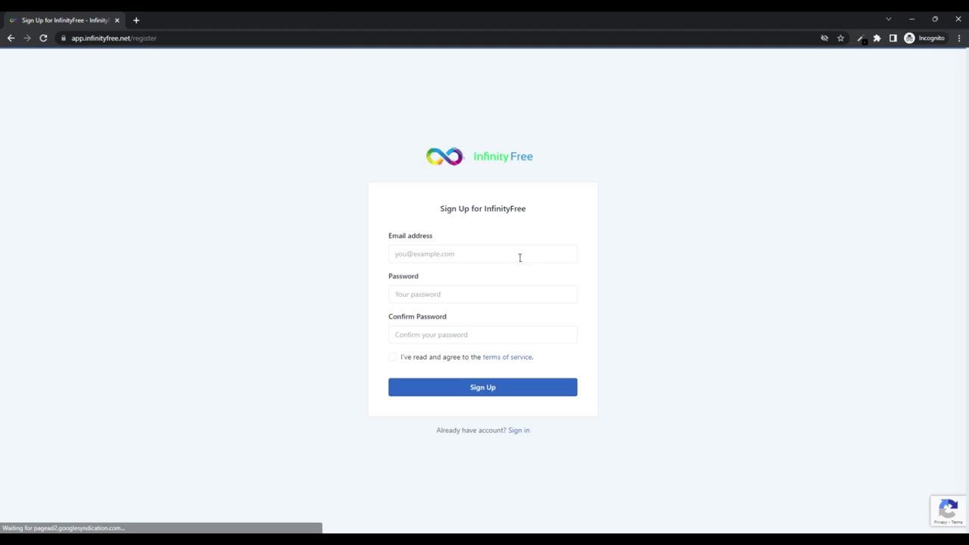
{"action": "left_click", "coordinate": [448, 257]}
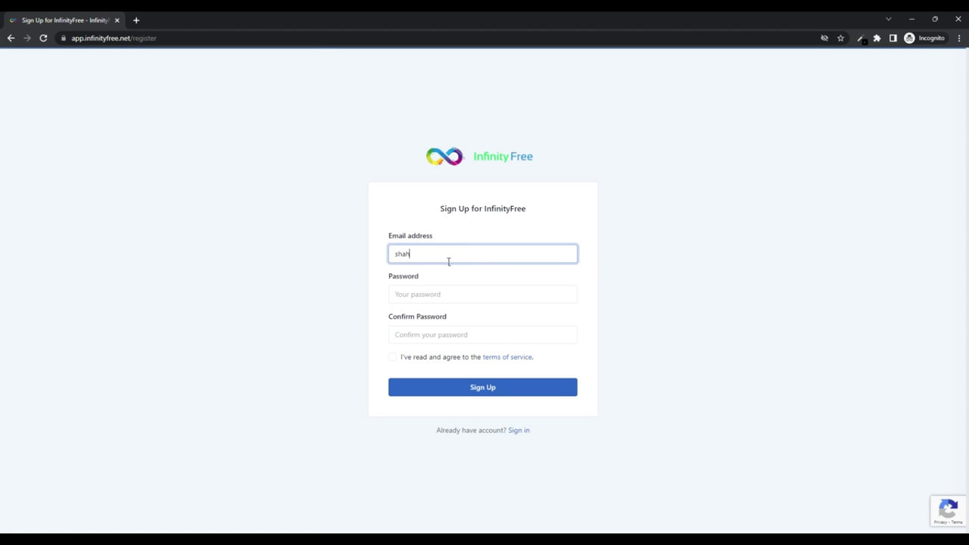
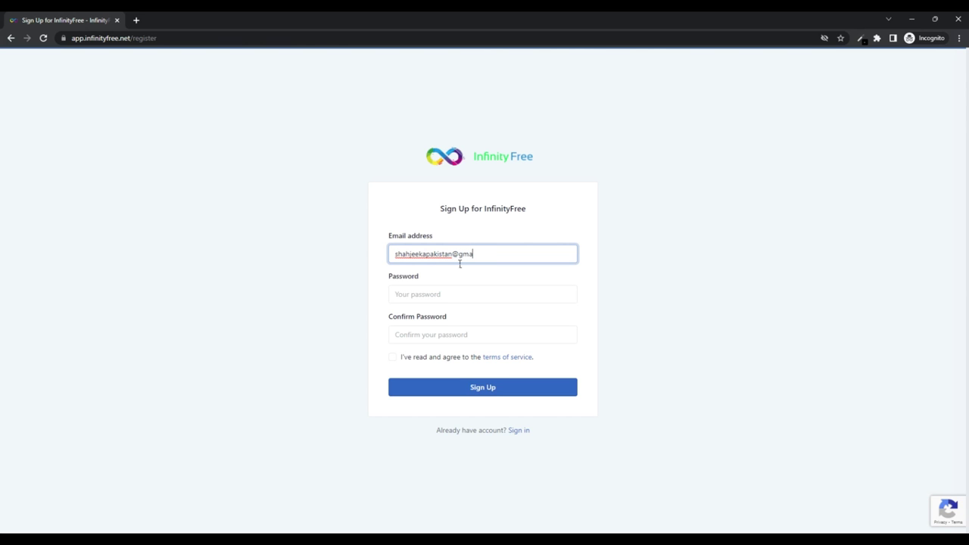
{"action": "left_click", "coordinate": [536, 298]}
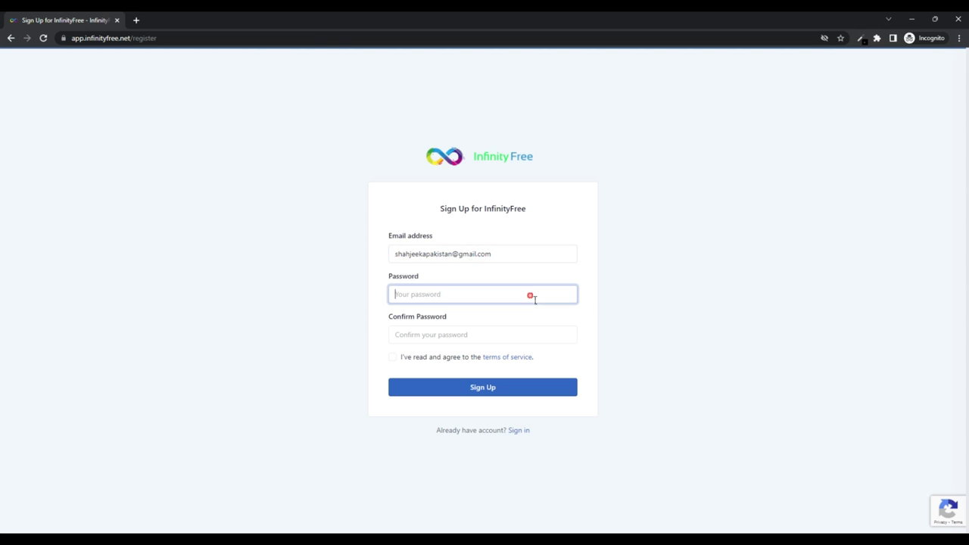
{"action": "type", "text": "*********"}
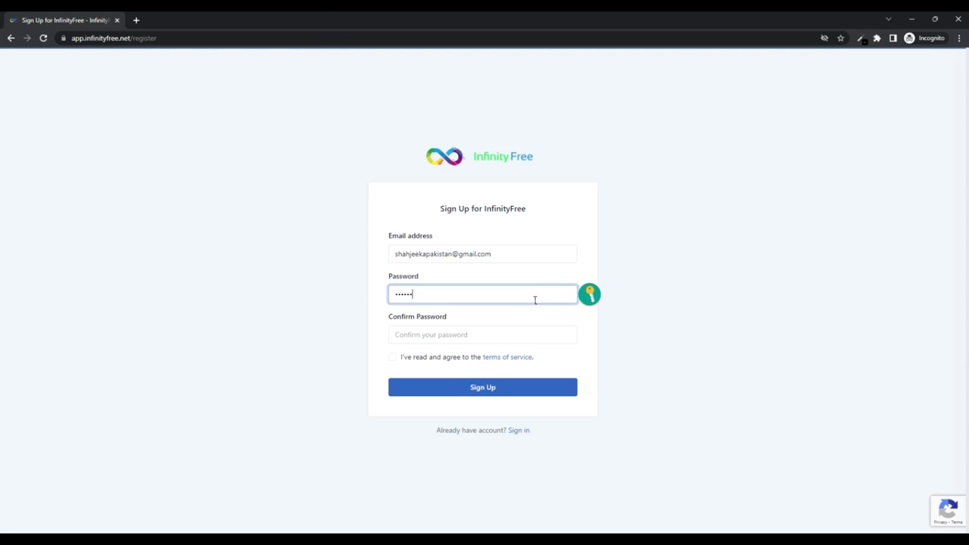
{"action": "left_click", "coordinate": [510, 342]}
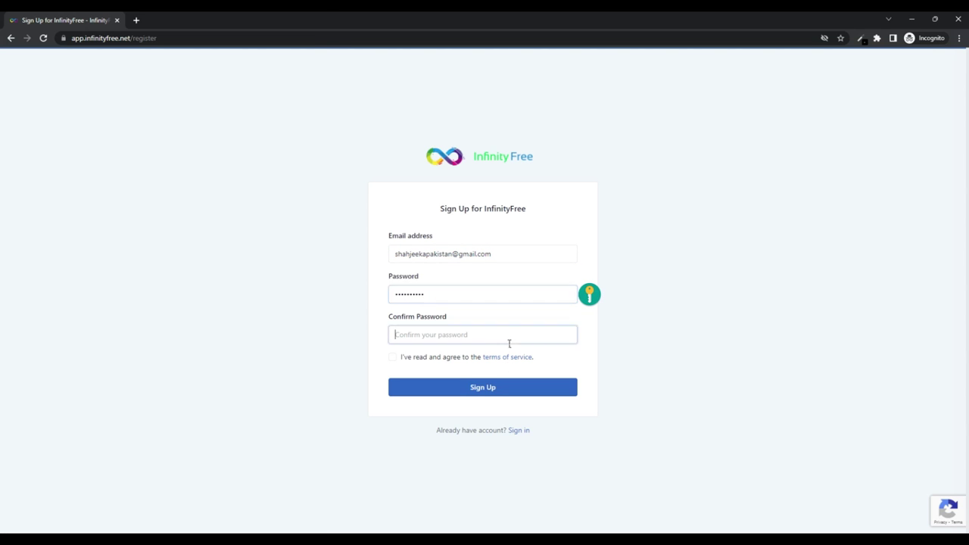
{"action": "type", "text": "*"}
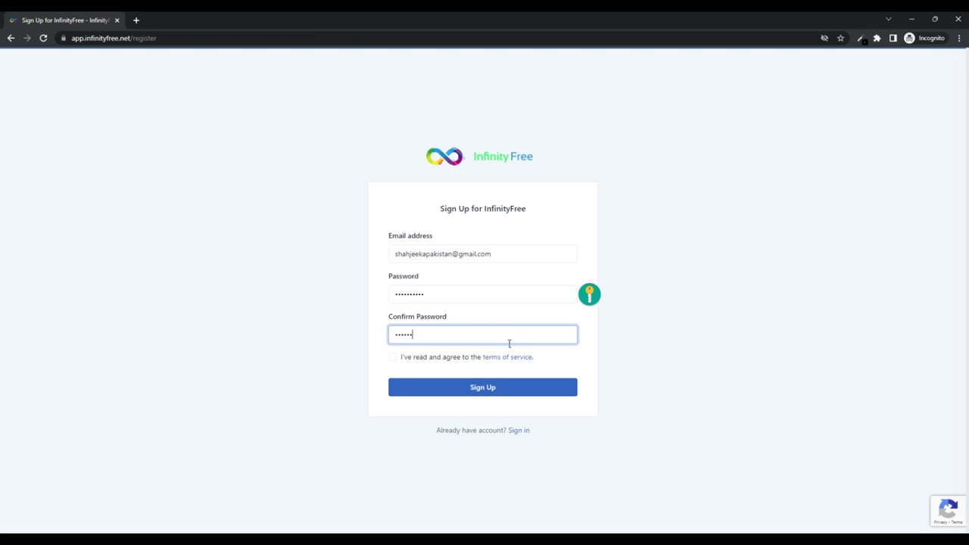
{"action": "left_click", "coordinate": [392, 357]}
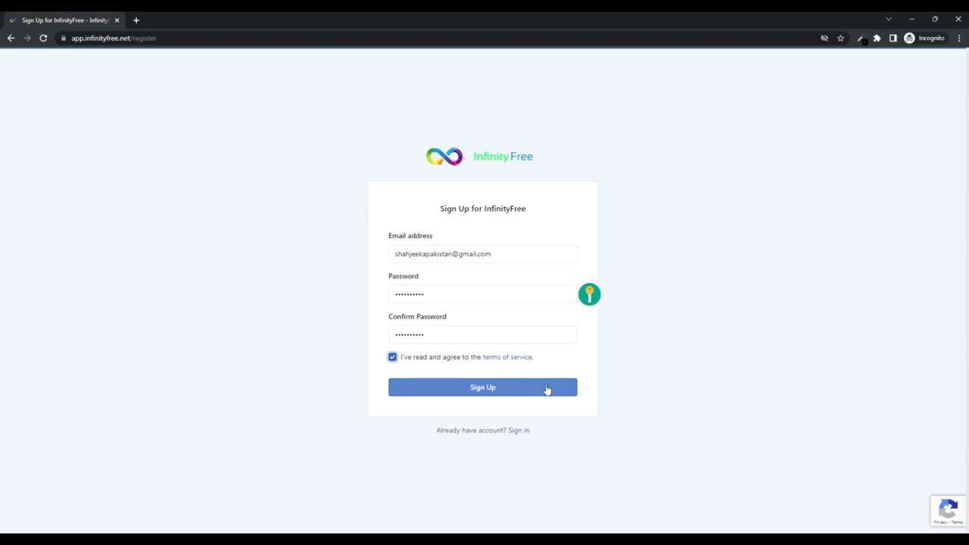
{"action": "left_click", "coordinate": [548, 392]}
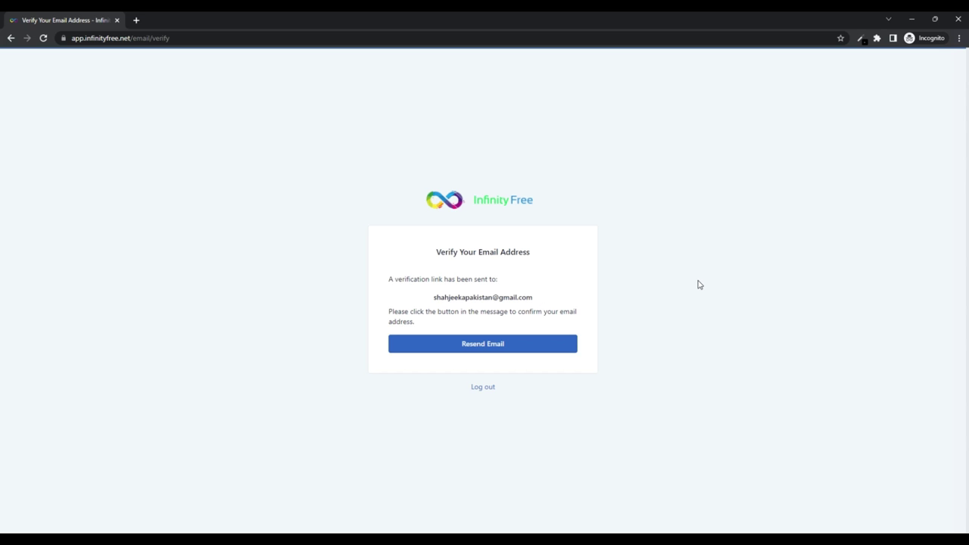
Log out, sign back in with the saved e-mail and password, staying logged in, and start a new hosting account
{"action": "left_click", "coordinate": [481, 387]}
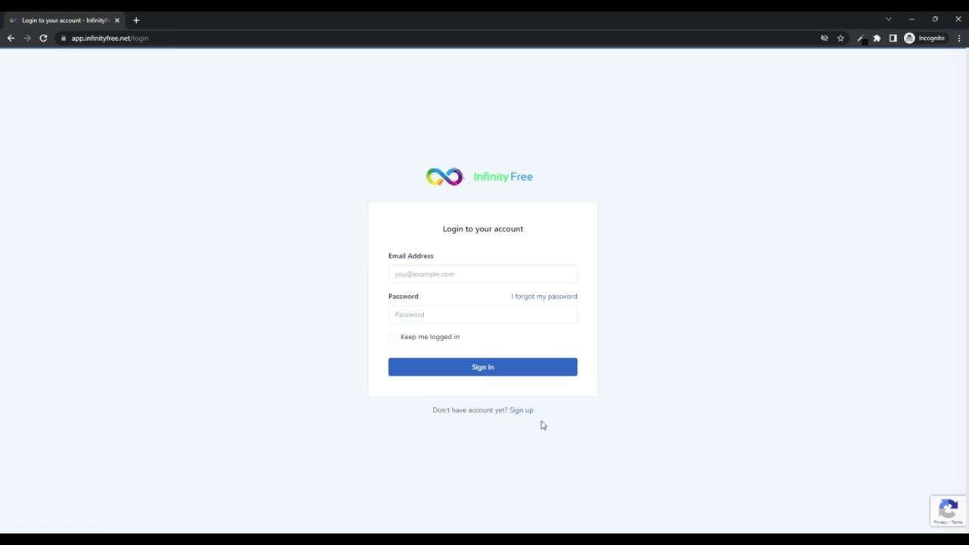
{"action": "left_click", "coordinate": [432, 274]}
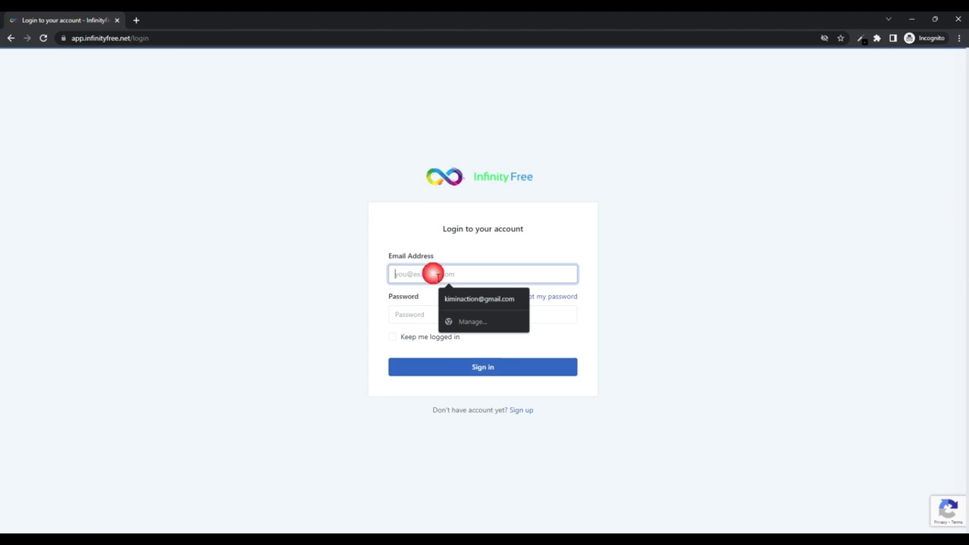
{"action": "left_click", "coordinate": [464, 308]}
{"action": "left_click", "coordinate": [425, 317]}
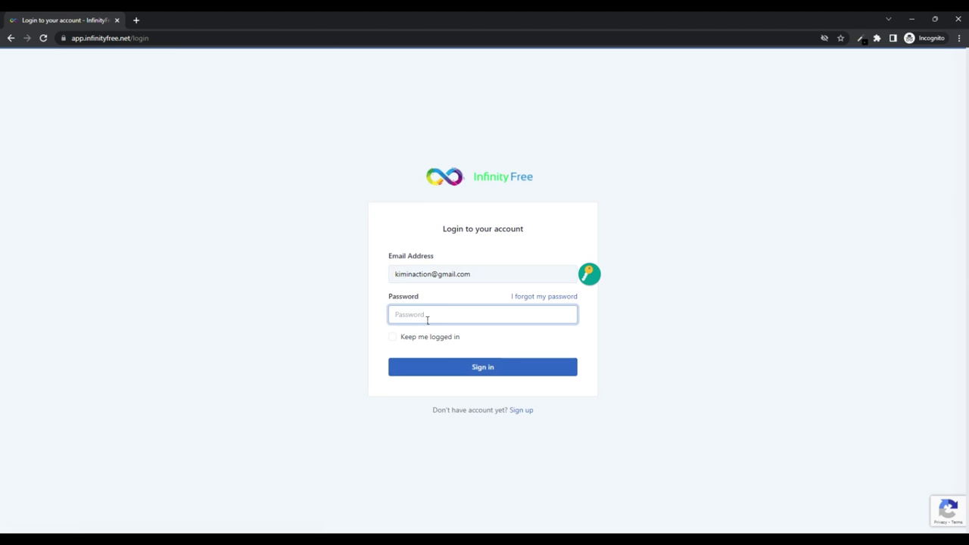
{"action": "type", "text": "***********"}
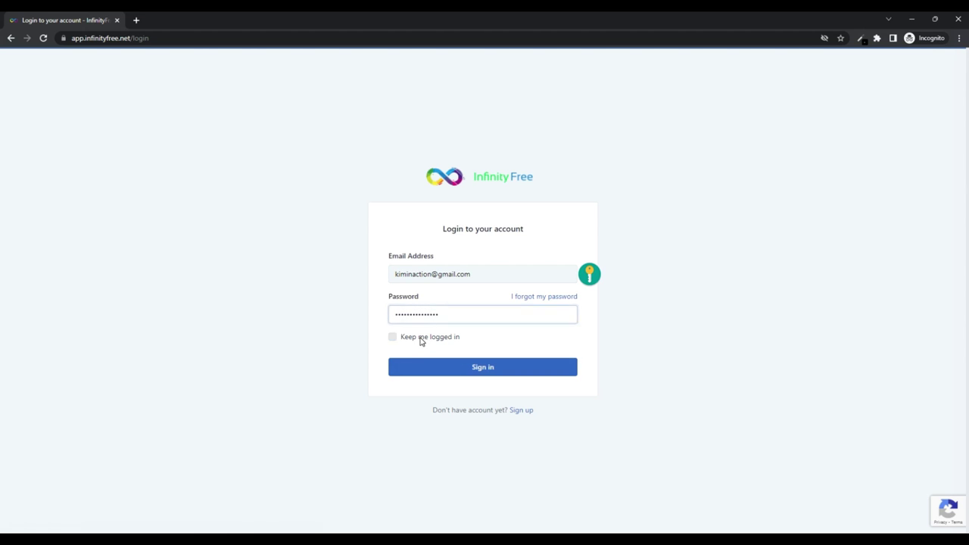
{"action": "left_click", "coordinate": [422, 339]}
{"action": "left_click", "coordinate": [493, 368]}
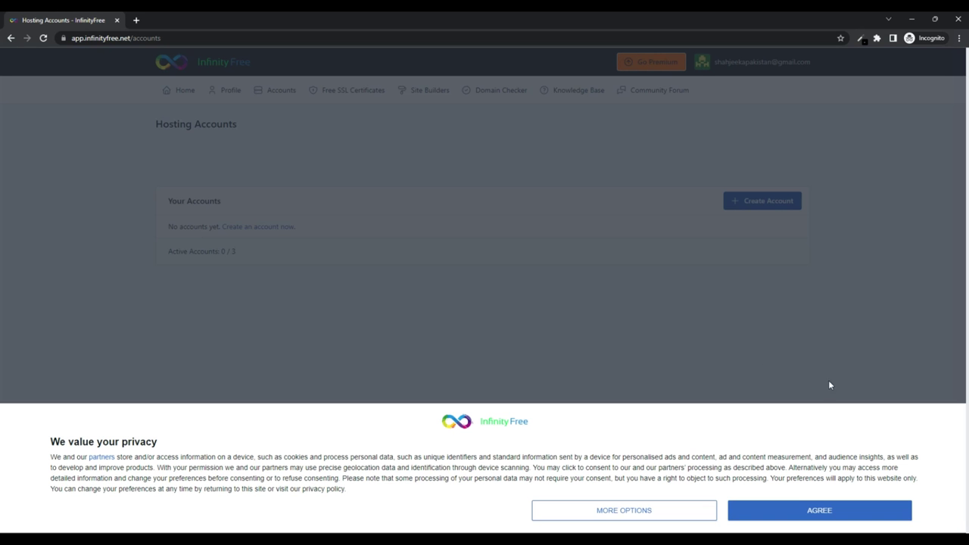
{"action": "left_click", "coordinate": [809, 510]}
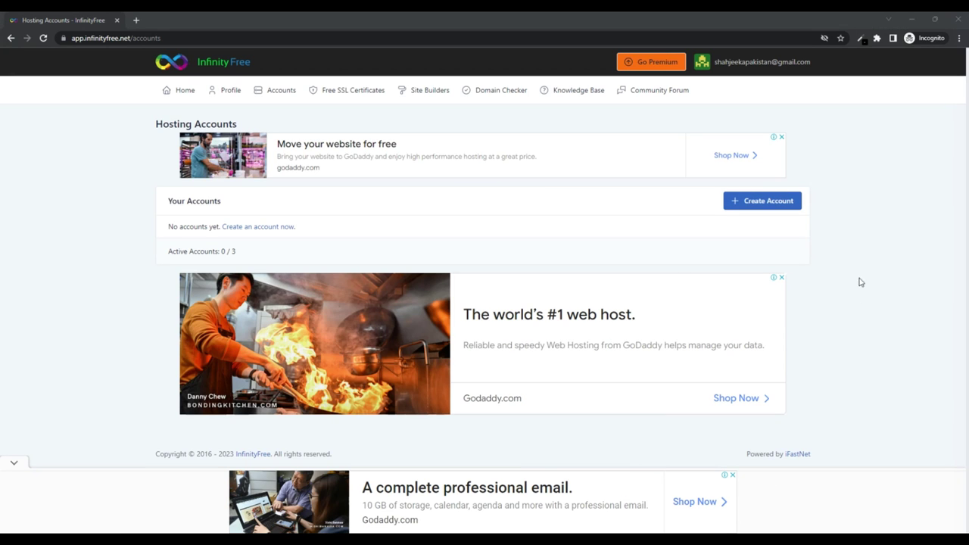
{"action": "left_click", "coordinate": [769, 204]}
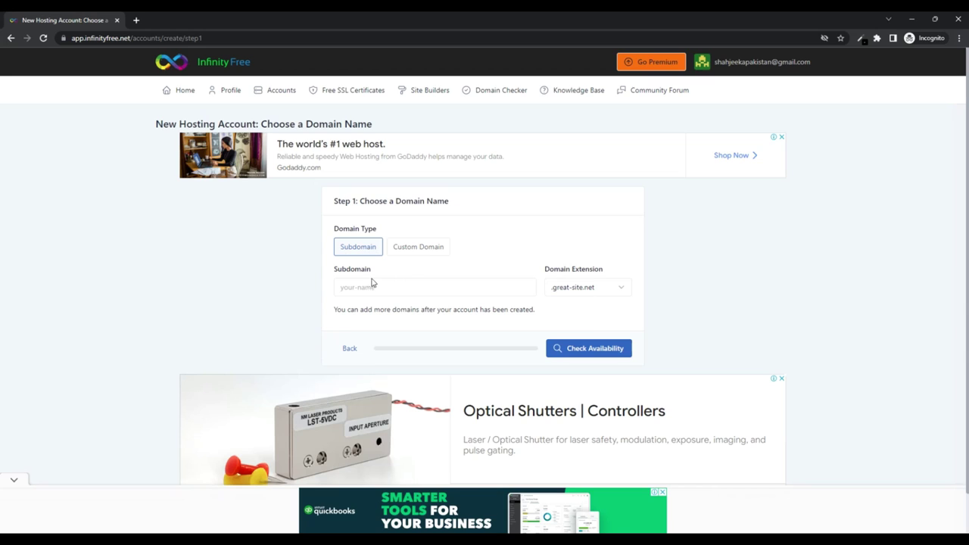
Enter subdomain testweb321 with the .rf.gd extension and confirm it is available
{"action": "left_click", "coordinate": [436, 295]}
{"action": "type", "text": "tst"}
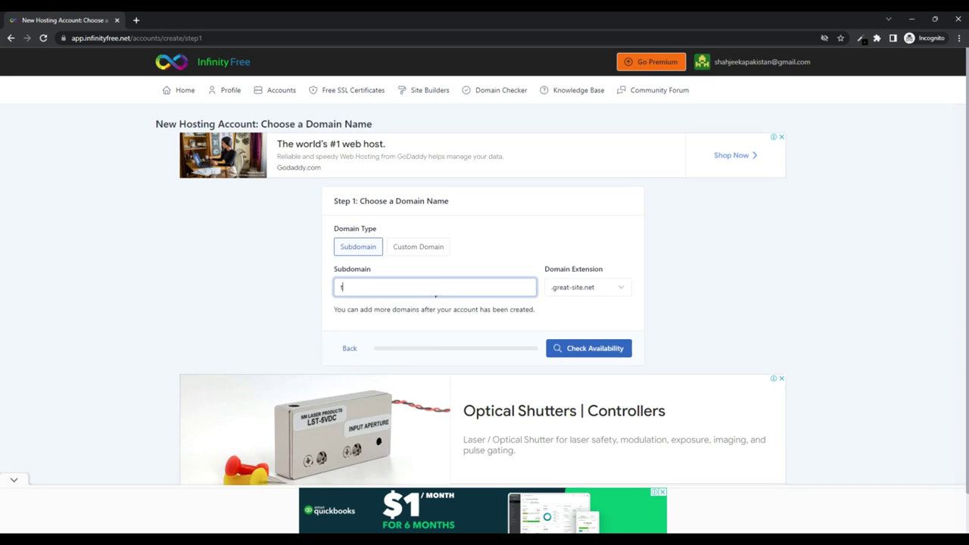
{"action": "key", "text": "BackSpace"}
{"action": "key", "text": "BackSpace"}
{"action": "key", "text": "BackSpace"}
{"action": "type", "text": "testweb321"}
{"action": "left_click", "coordinate": [568, 285]}
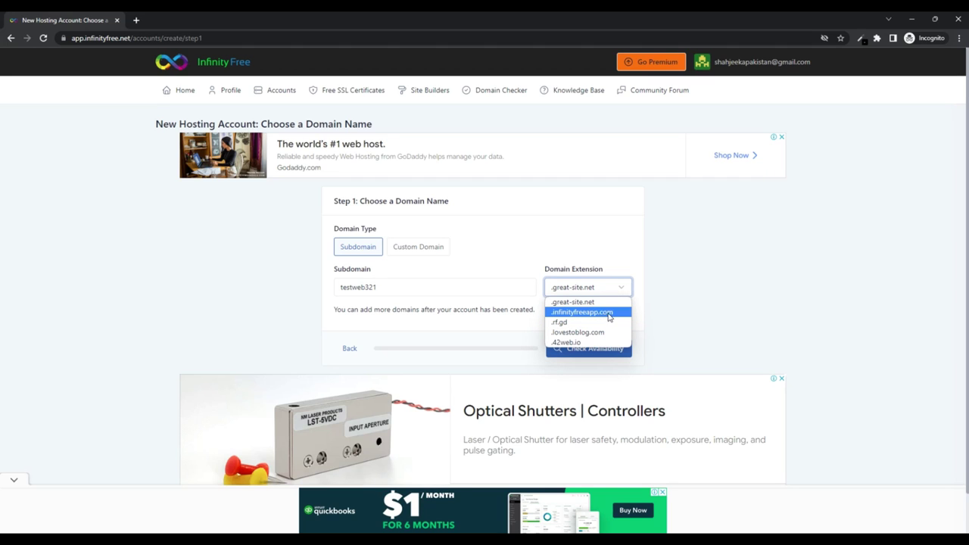
{"action": "left_click", "coordinate": [581, 324]}
{"action": "scroll", "coordinate": [765, 295], "scroll_direction": "down", "scroll_amount": 1}
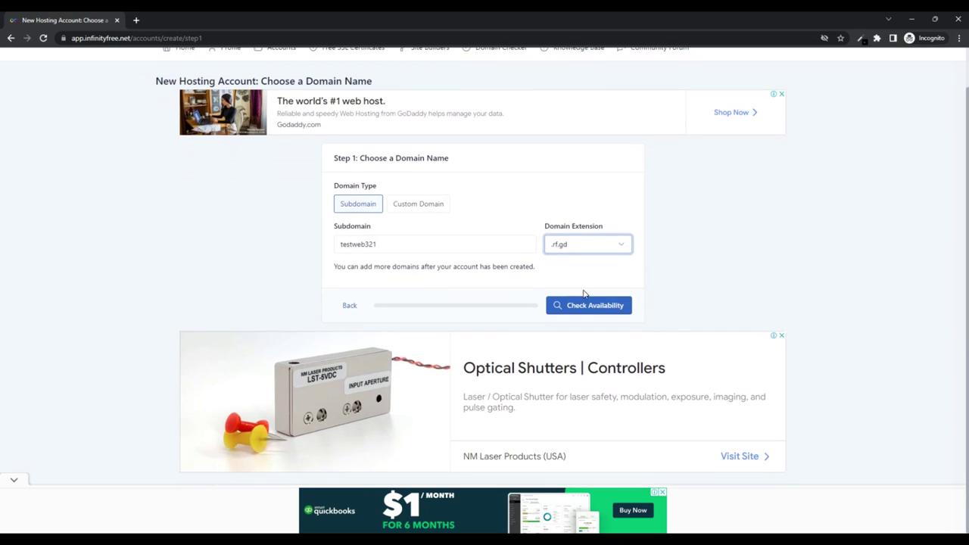
{"action": "left_click", "coordinate": [591, 307]}
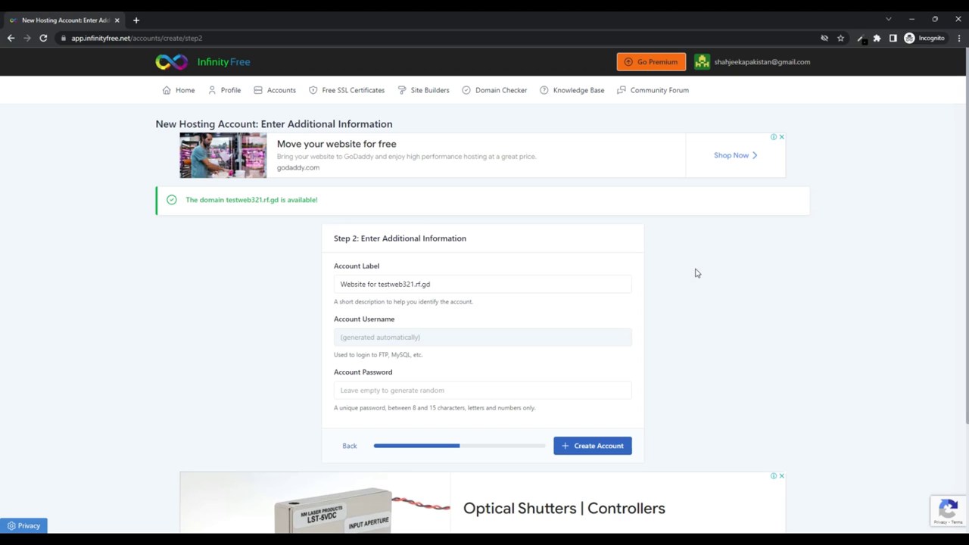
{"action": "scroll", "coordinate": [258, 292], "scroll_direction": "down", "scroll_amount": 2}
{"action": "left_click", "coordinate": [395, 285]}
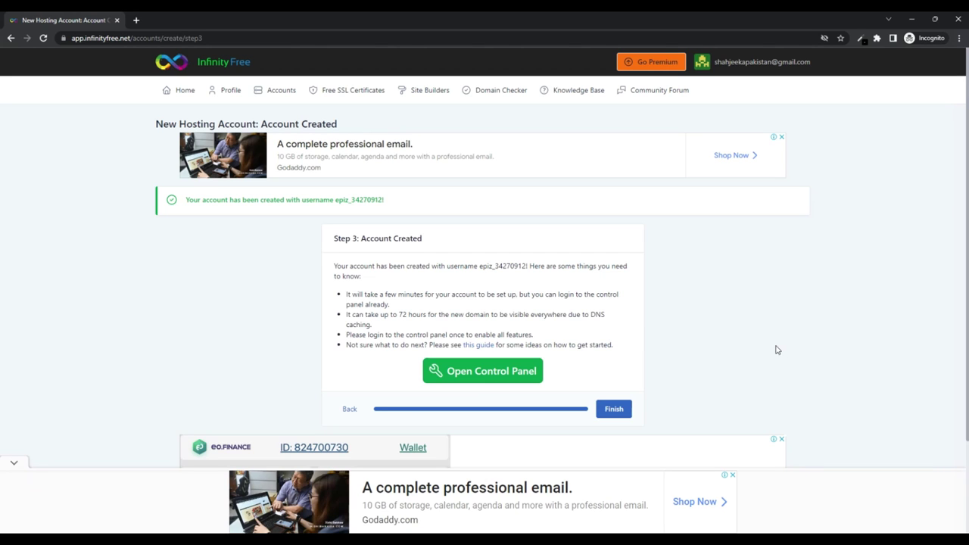
Finish the hosting account and open its Control Panel in a new tab
{"action": "left_click", "coordinate": [614, 409]}
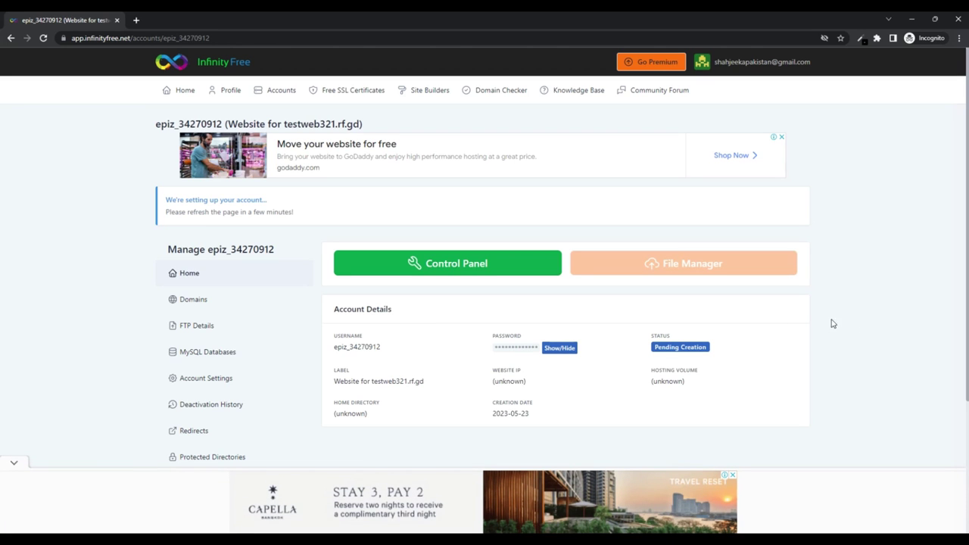
{"action": "left_click", "coordinate": [430, 265]}
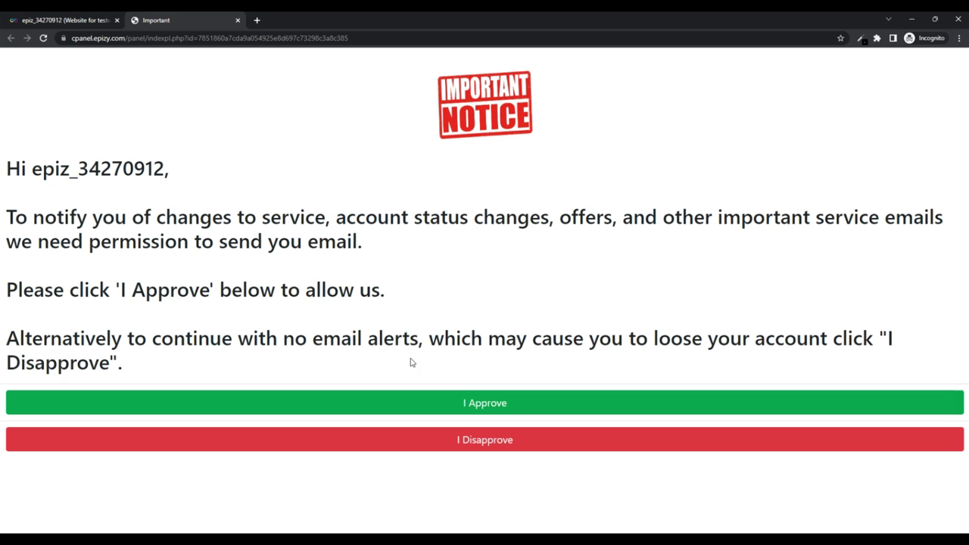
Approve service e-mails on the notice and scroll cPanel down to the Software section
{"action": "left_click", "coordinate": [496, 403]}
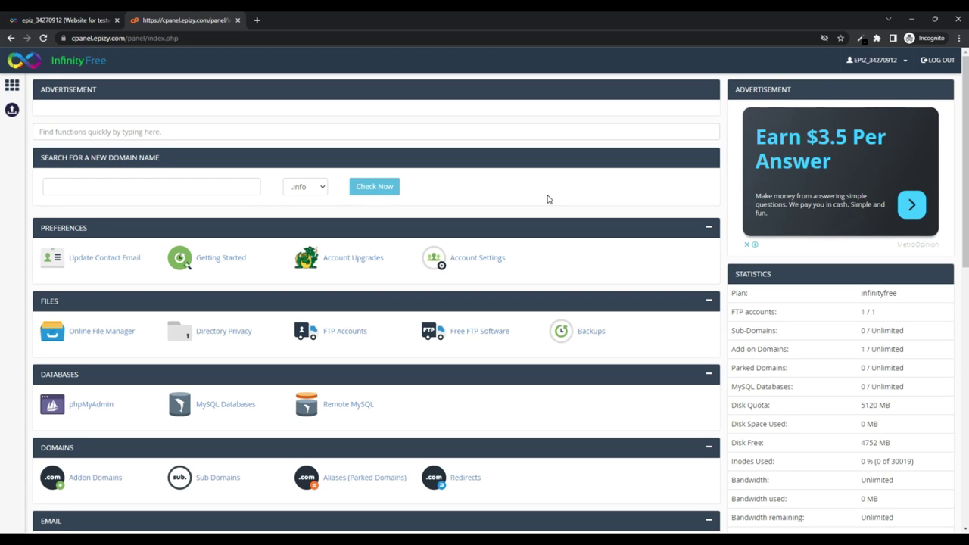
{"action": "scroll", "coordinate": [549, 199], "scroll_direction": "down", "scroll_amount": 3}
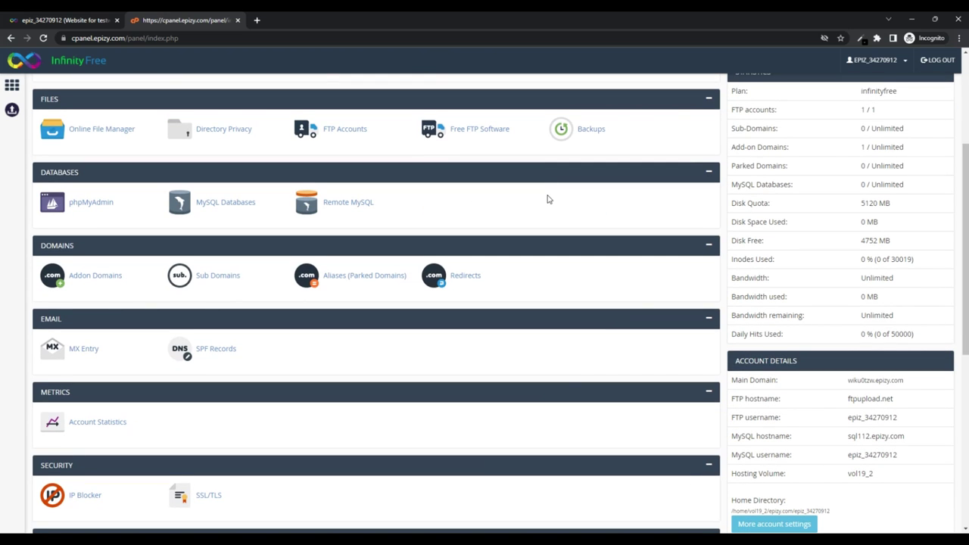
{"action": "scroll", "coordinate": [549, 199], "scroll_direction": "down", "scroll_amount": 2}
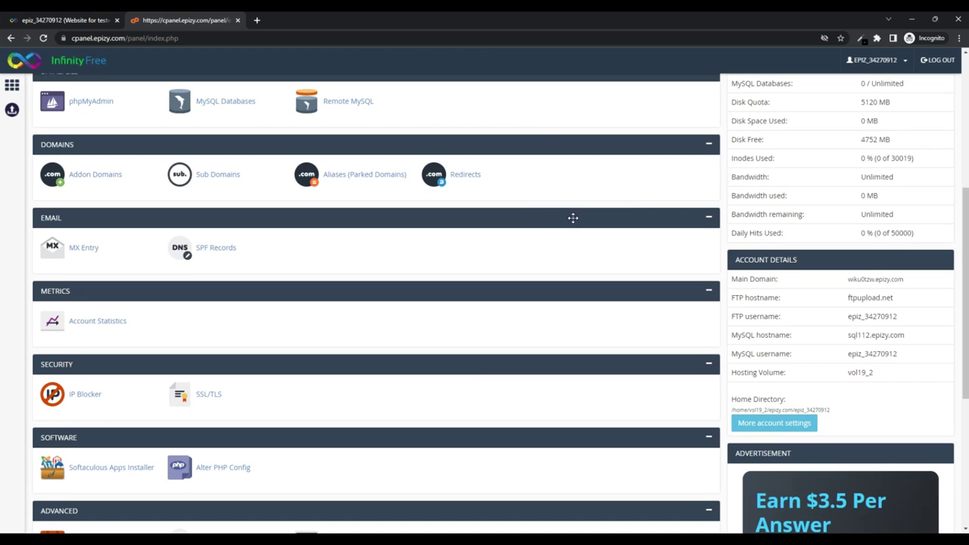
{"action": "scroll", "coordinate": [573, 217], "scroll_direction": "down", "scroll_amount": 4}
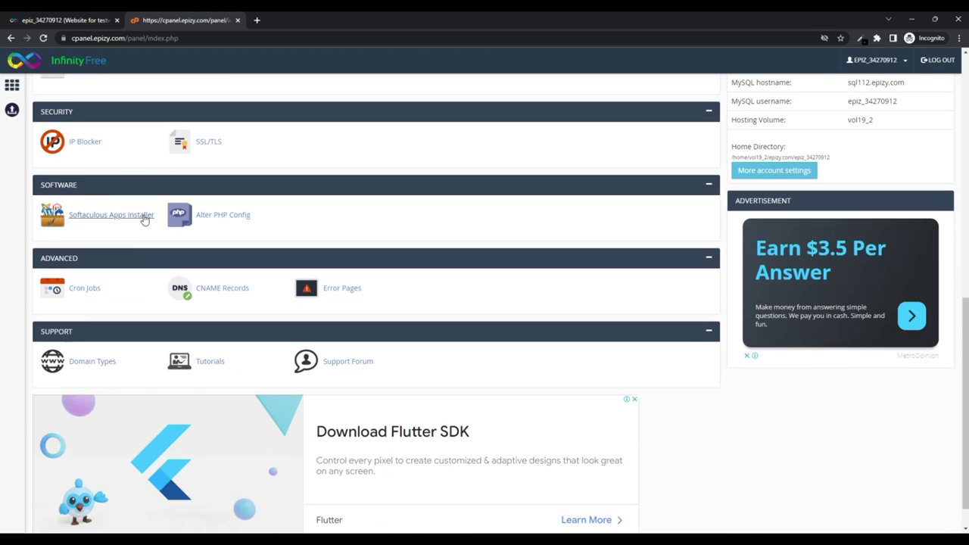
Start a WordPress install in Softaculous, keeping version 6.2.2, and review the form
{"action": "left_click", "coordinate": [113, 216]}
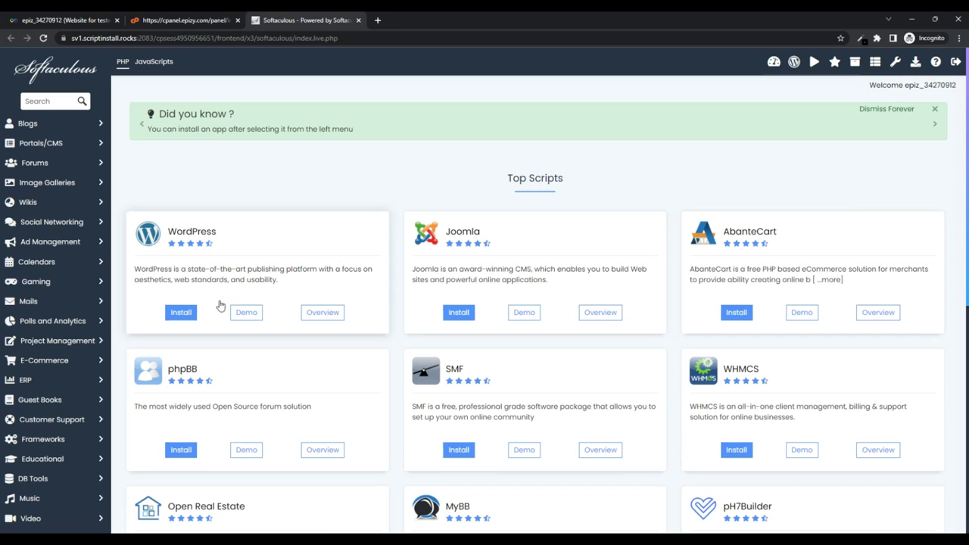
{"action": "left_click", "coordinate": [182, 313]}
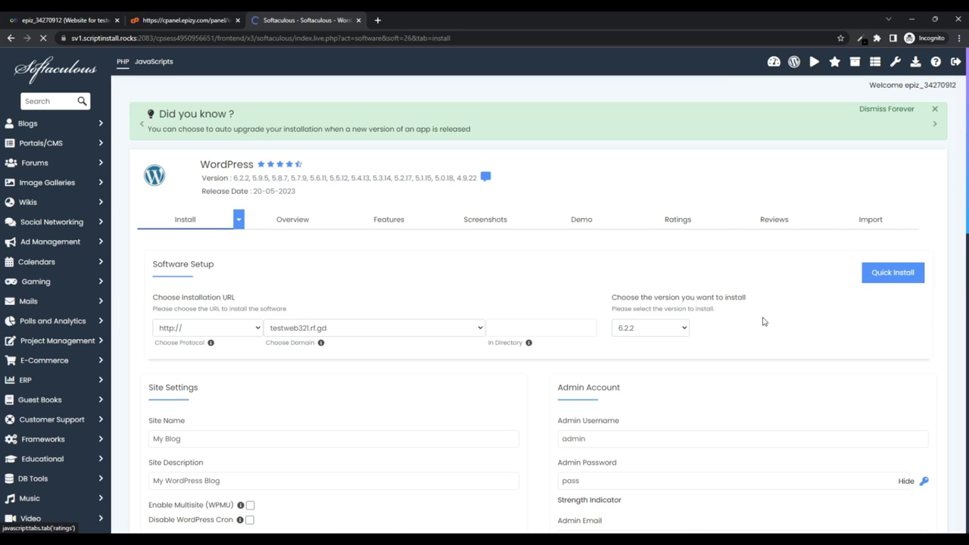
{"action": "left_click", "coordinate": [664, 328]}
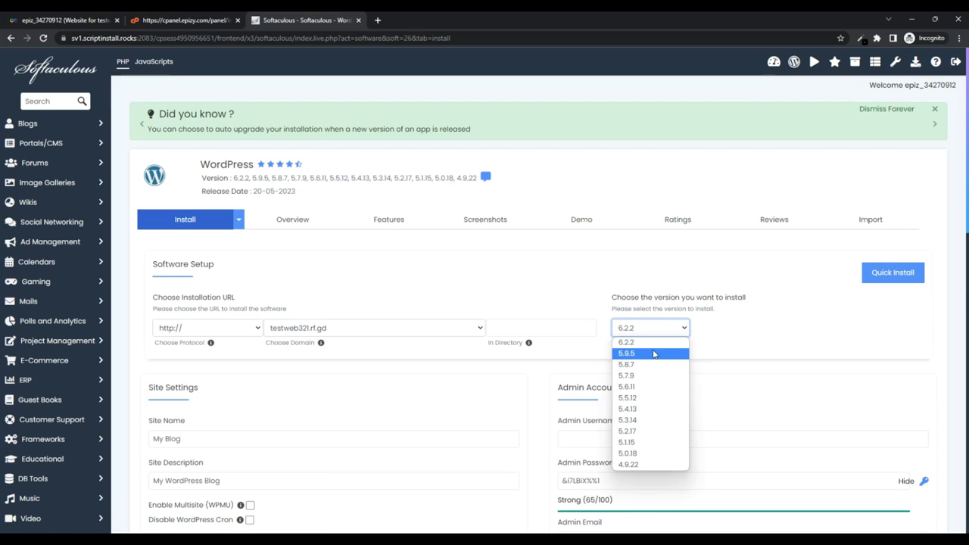
{"action": "left_click", "coordinate": [656, 344]}
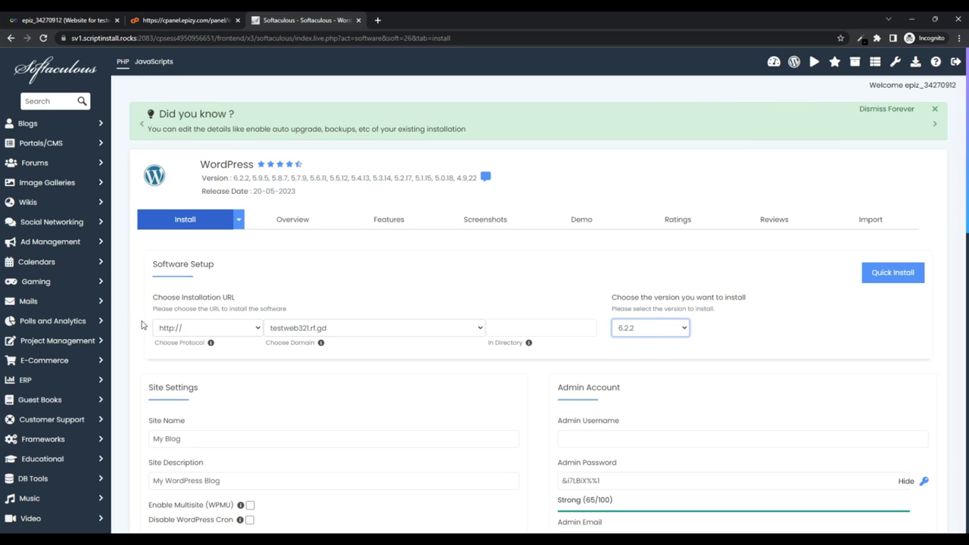
{"action": "scroll", "coordinate": [511, 288], "scroll_direction": "down", "scroll_amount": 2}
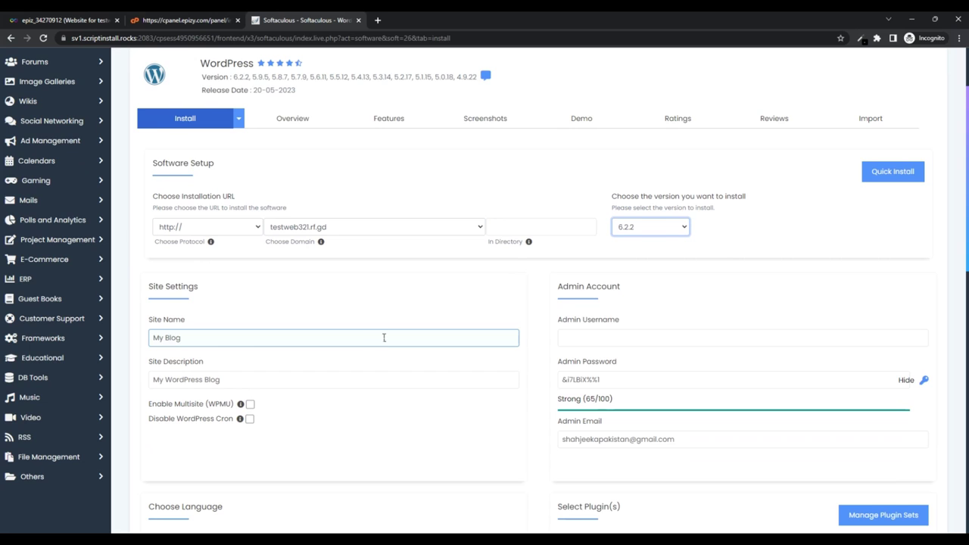
{"action": "scroll", "coordinate": [384, 338], "scroll_direction": "down", "scroll_amount": 1}
{"action": "scroll", "coordinate": [312, 322], "scroll_direction": "down", "scroll_amount": 3}
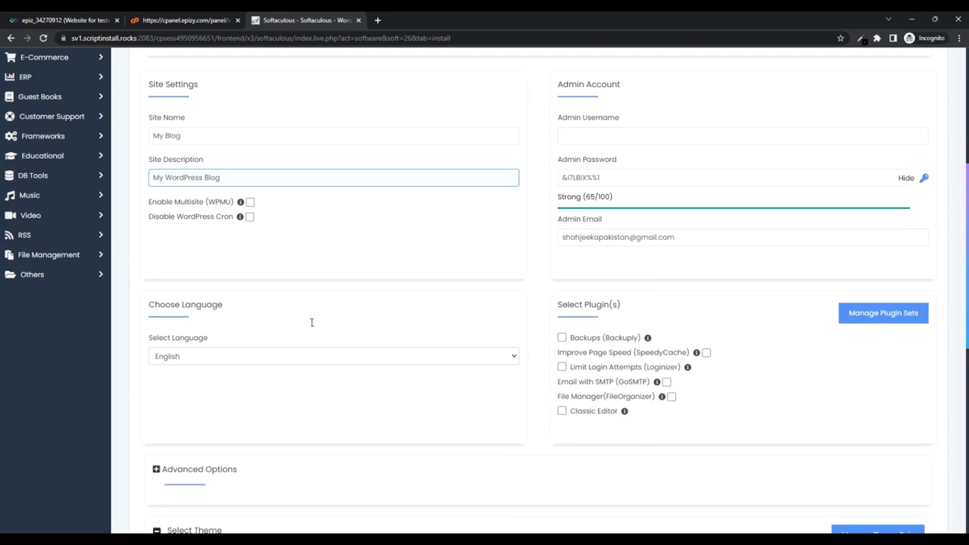
{"action": "scroll", "coordinate": [308, 323], "scroll_direction": "down", "scroll_amount": 4}
{"action": "scroll", "coordinate": [824, 310], "scroll_direction": "up", "scroll_amount": 2}
{"action": "scroll", "coordinate": [825, 309], "scroll_direction": "down", "scroll_amount": 2}
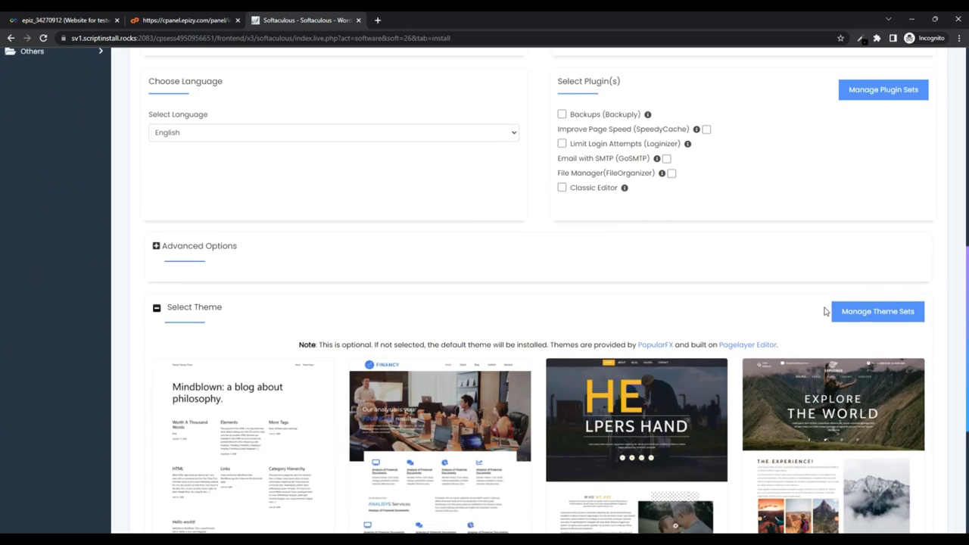
{"action": "scroll", "coordinate": [825, 310], "scroll_direction": "down", "scroll_amount": 4}
{"action": "scroll", "coordinate": [818, 309], "scroll_direction": "up", "scroll_amount": 1}
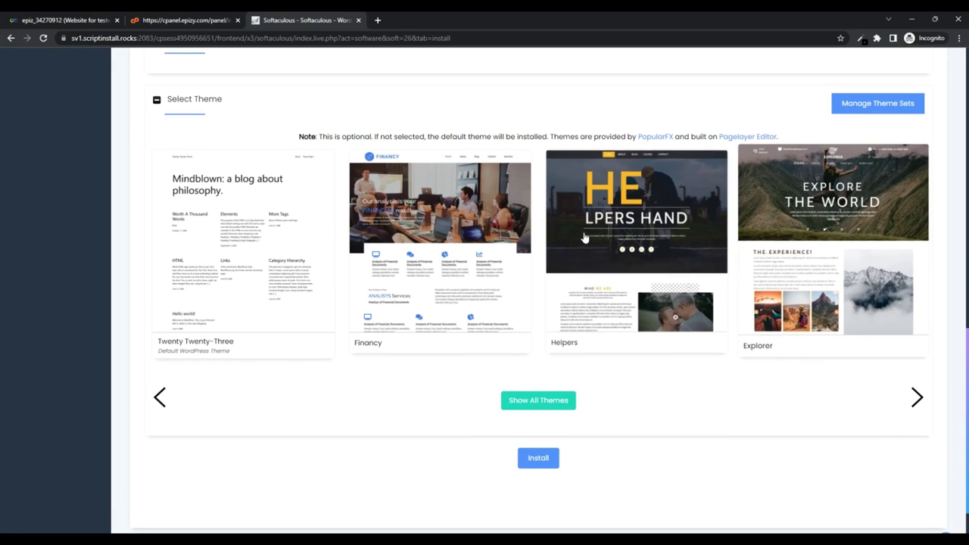
Select the Twenty Twenty-Three theme with its demo images
{"action": "left_click", "coordinate": [290, 234]}
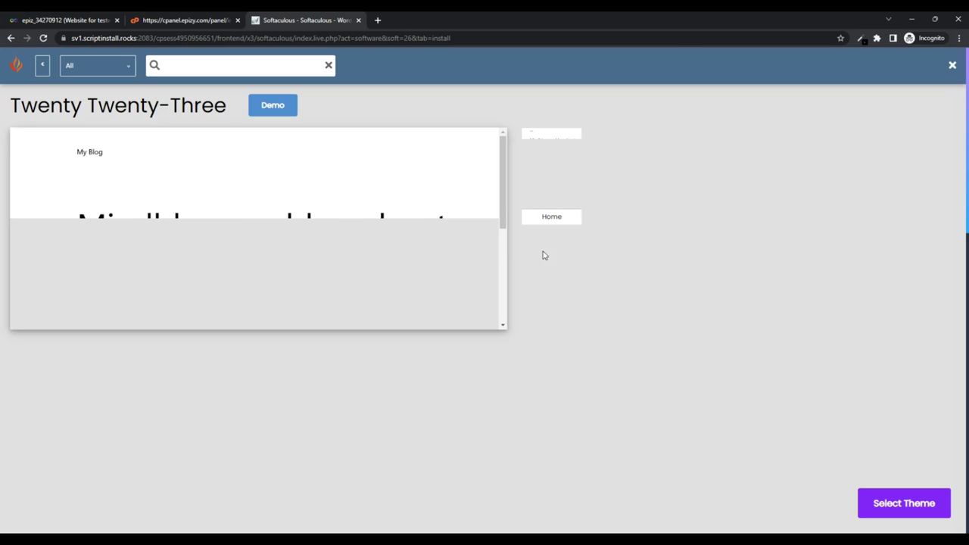
{"action": "left_click", "coordinate": [894, 503]}
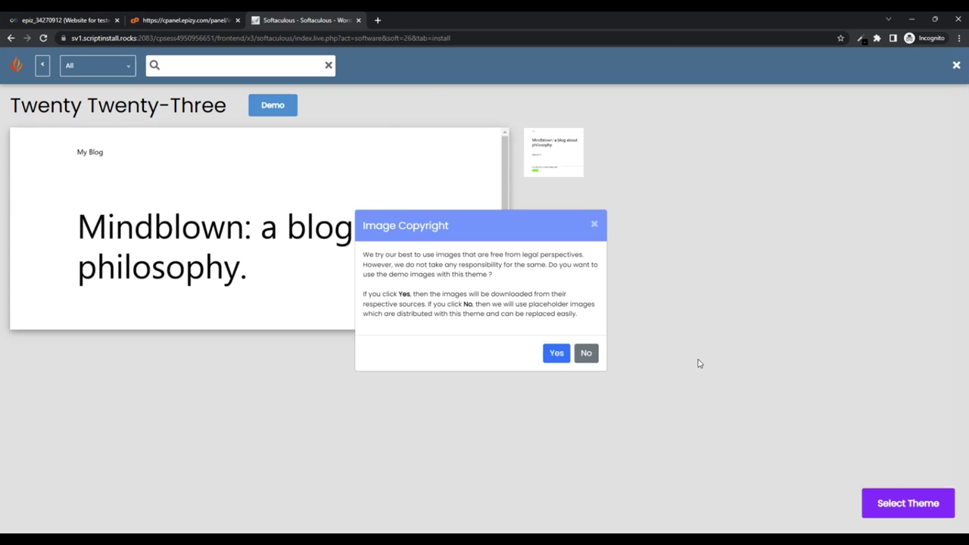
{"action": "left_click", "coordinate": [557, 353]}
{"action": "scroll", "coordinate": [843, 303], "scroll_direction": "up", "scroll_amount": 5}
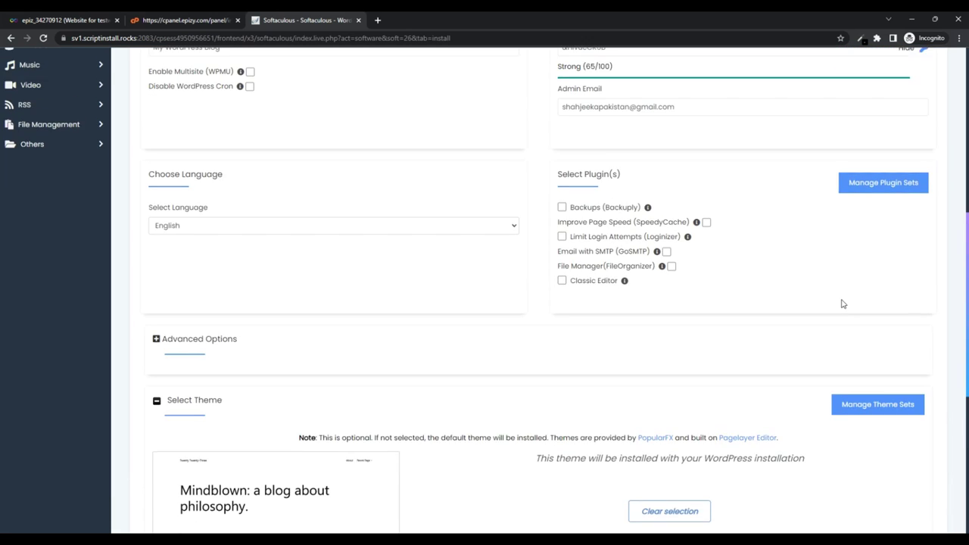
{"action": "scroll", "coordinate": [843, 304], "scroll_direction": "up", "scroll_amount": 10}
Switch to Quick Install and attempt the WordPress installation
{"action": "left_click", "coordinate": [901, 278]}
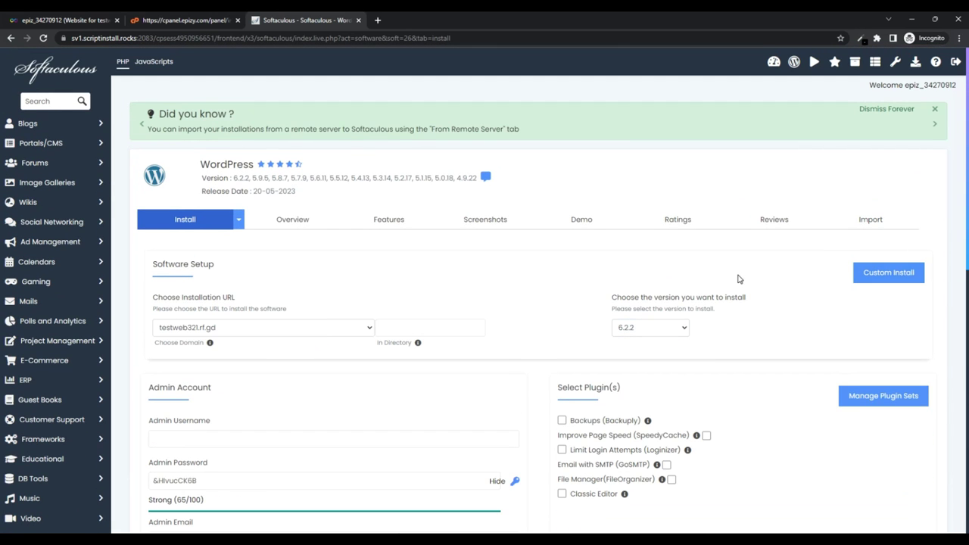
{"action": "scroll", "coordinate": [822, 277], "scroll_direction": "down", "scroll_amount": 3}
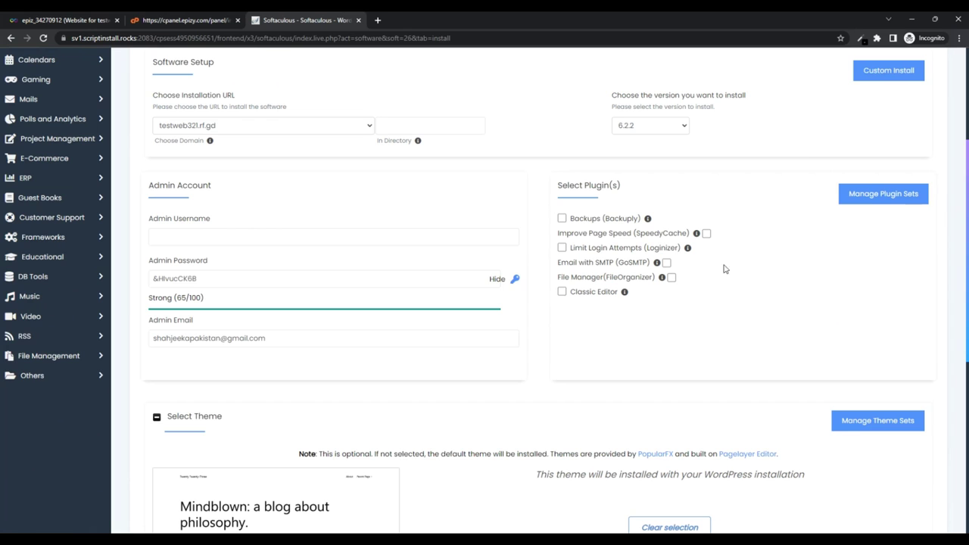
{"action": "scroll", "coordinate": [670, 252], "scroll_direction": "down", "scroll_amount": 5}
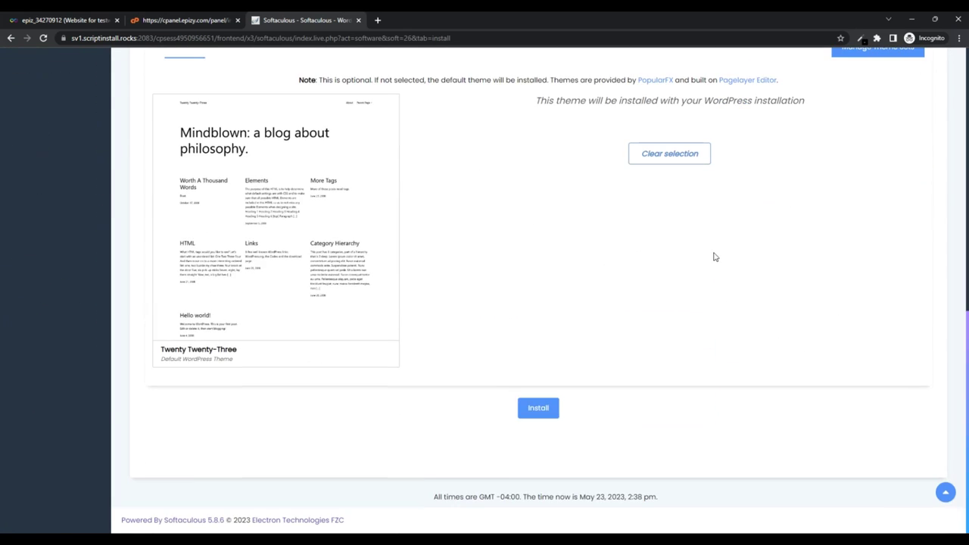
{"action": "left_click", "coordinate": [538, 409]}
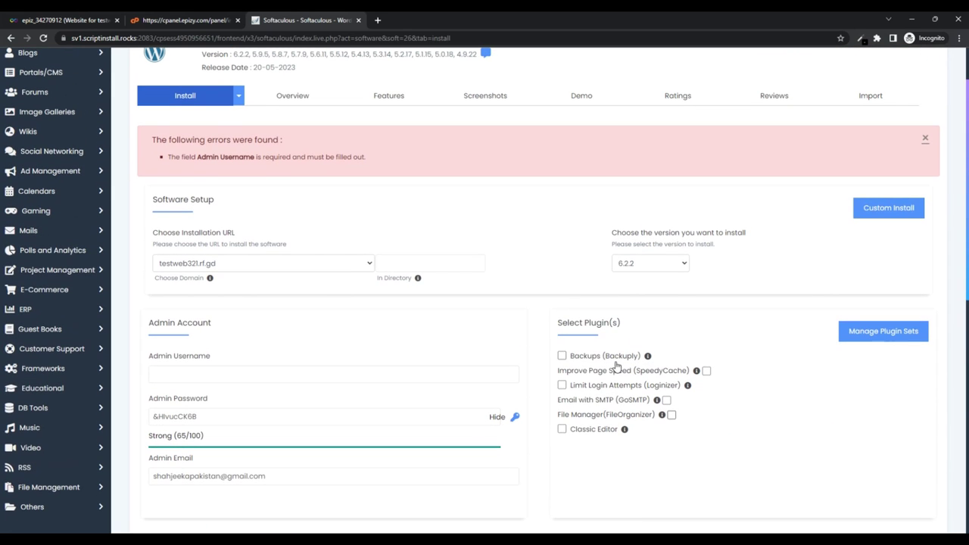
Fill in the required admin username and resubmit the WordPress installation
{"action": "left_click", "coordinate": [200, 373]}
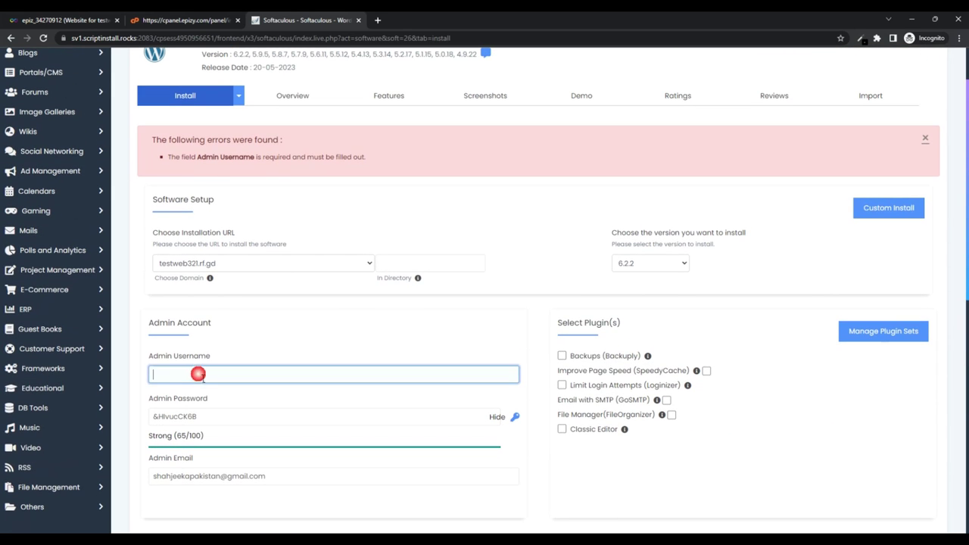
{"action": "type", "text": "fielong"}
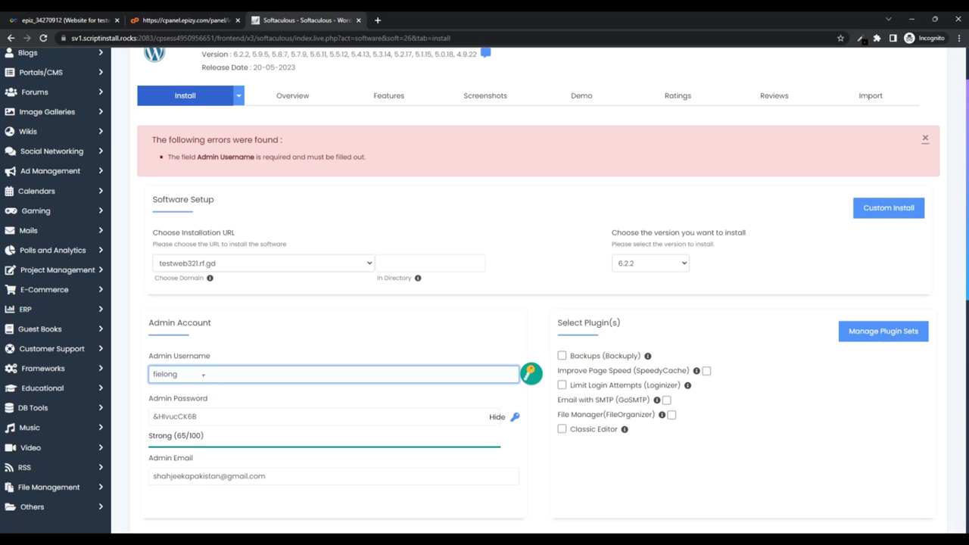
{"action": "scroll", "coordinate": [487, 327], "scroll_direction": "down", "scroll_amount": 2}
{"action": "scroll", "coordinate": [641, 326], "scroll_direction": "down", "scroll_amount": 5}
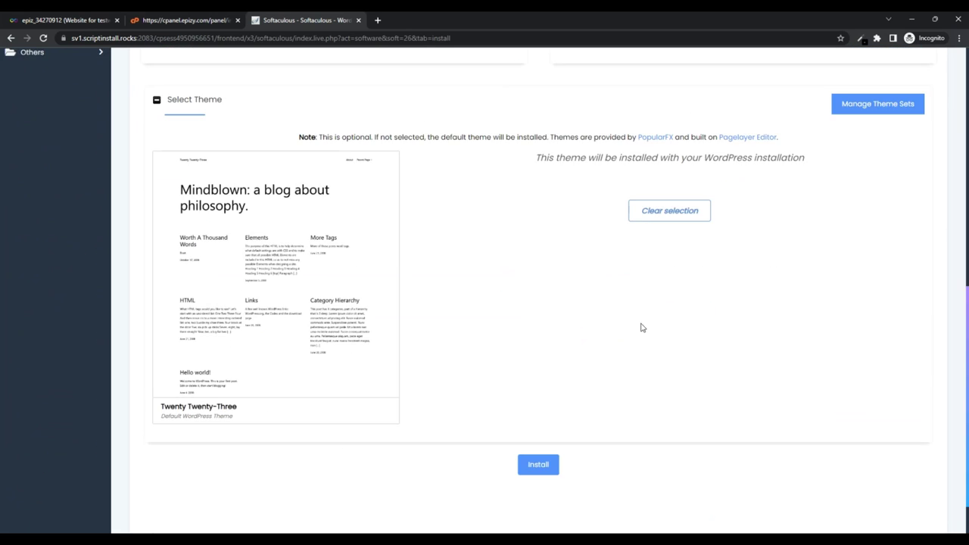
{"action": "scroll", "coordinate": [306, 293], "scroll_direction": "up", "scroll_amount": 4}
{"action": "scroll", "coordinate": [537, 394], "scroll_direction": "down", "scroll_amount": 5}
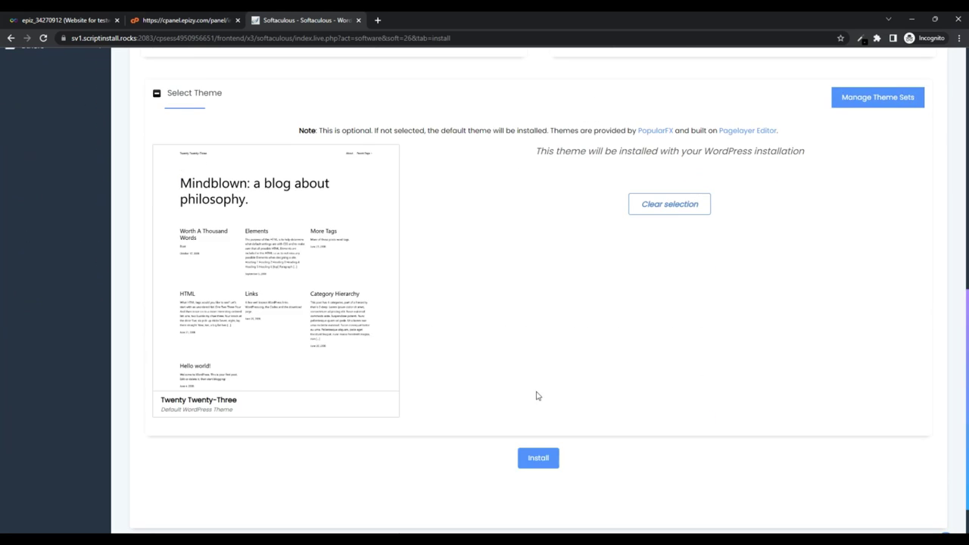
{"action": "left_click", "coordinate": [537, 456]}
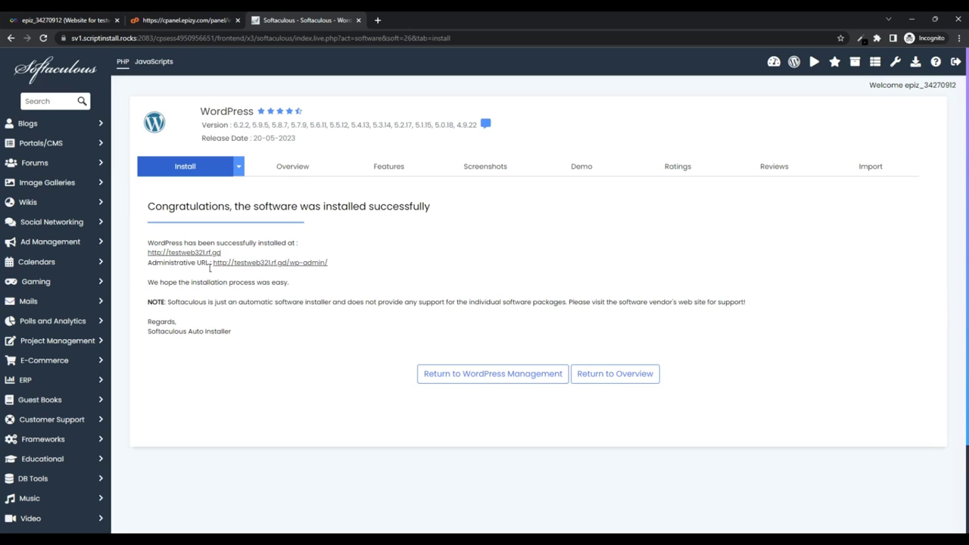
Open the testweb321.rf.gd/wp-admin dashboard from the success page
{"action": "left_click", "coordinate": [317, 264]}
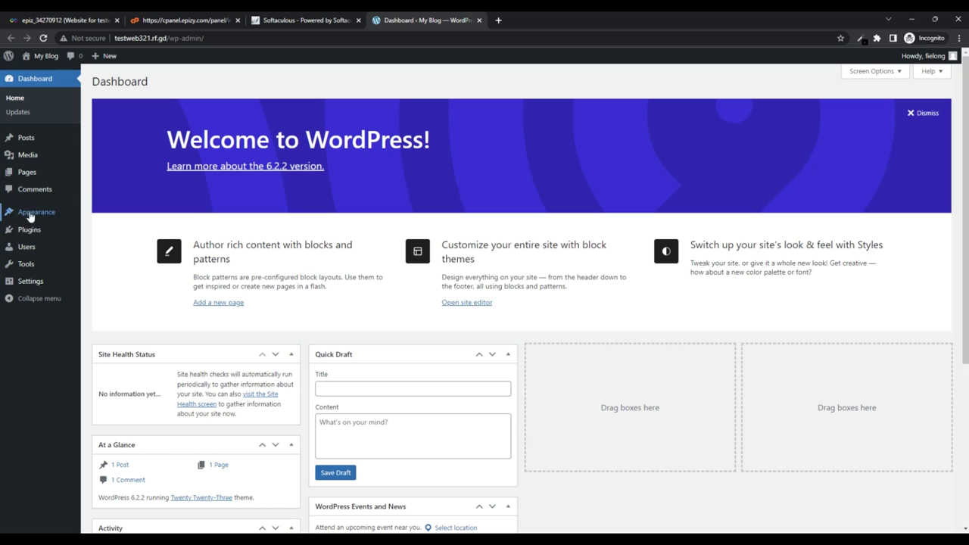
From Appearance > Themes > Add New, search the theme directory for 'Blocksy'
{"action": "mouse_move", "coordinate": [34, 216]}
{"action": "left_click", "coordinate": [109, 213]}
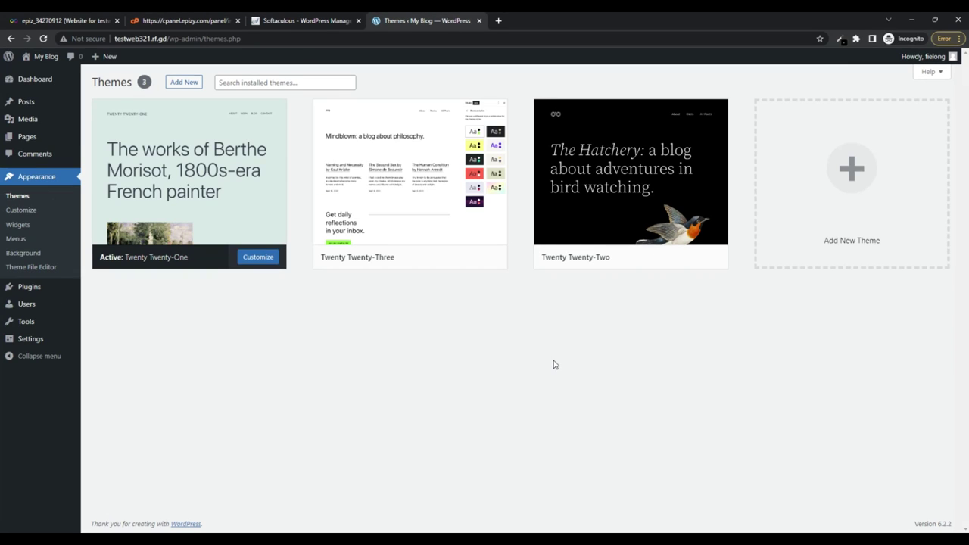
{"action": "left_click", "coordinate": [255, 83]}
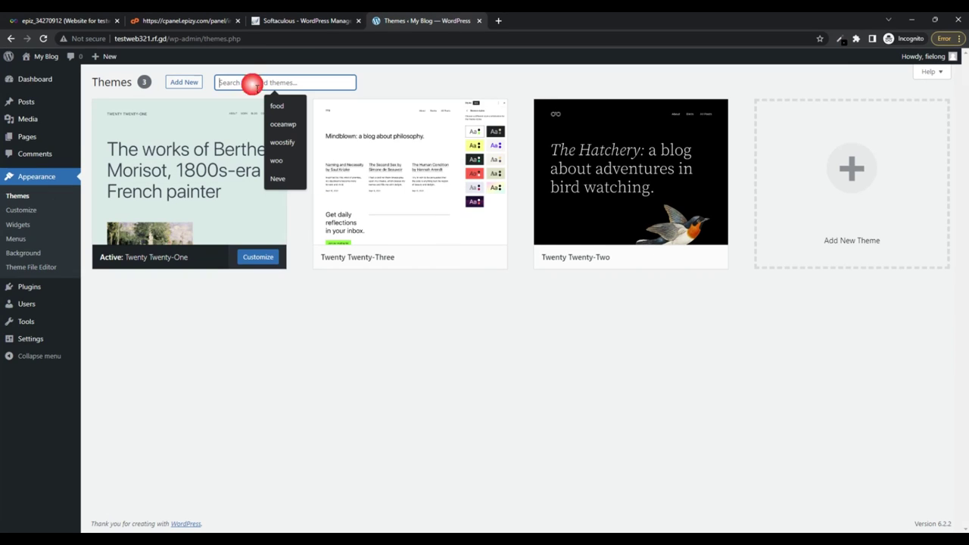
{"action": "left_click", "coordinate": [181, 83]}
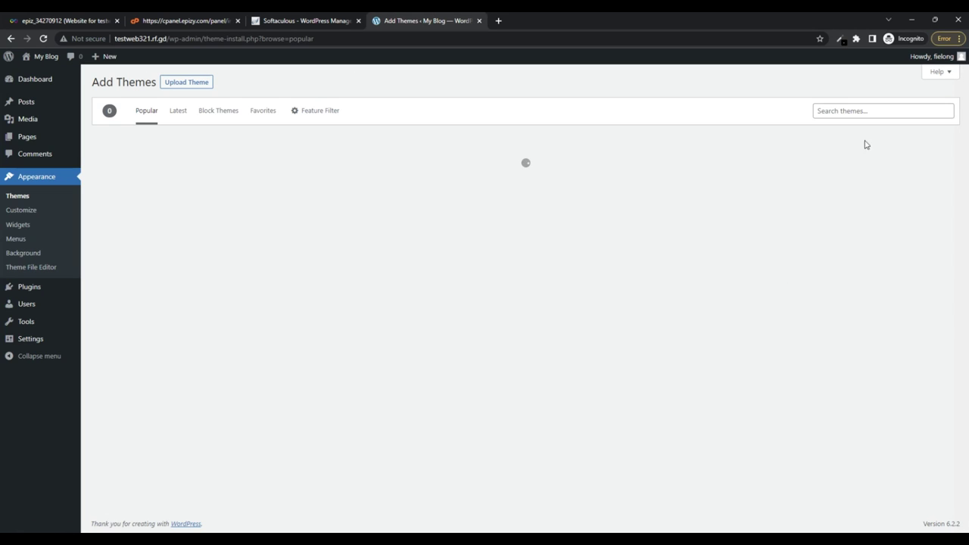
{"action": "left_click", "coordinate": [847, 112]}
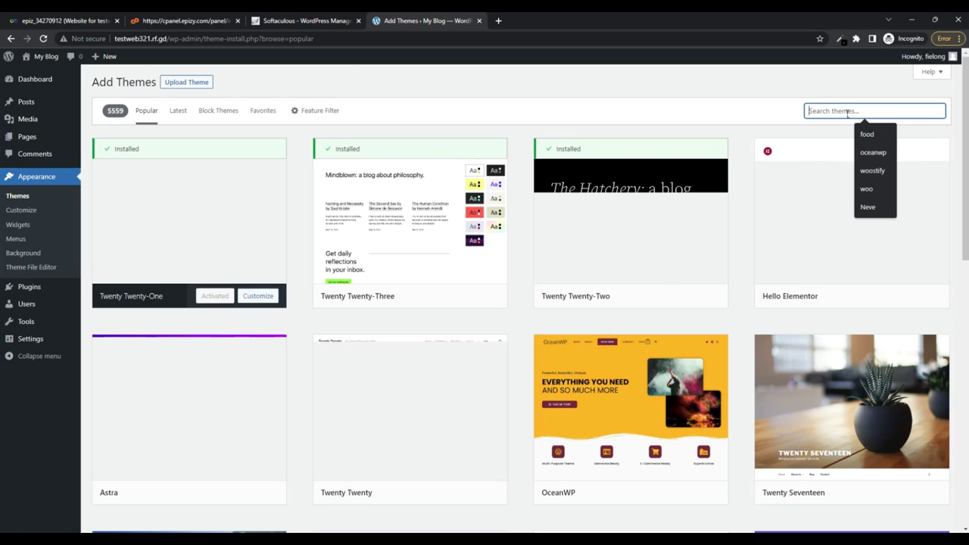
{"action": "type", "text": "Blocksy"}
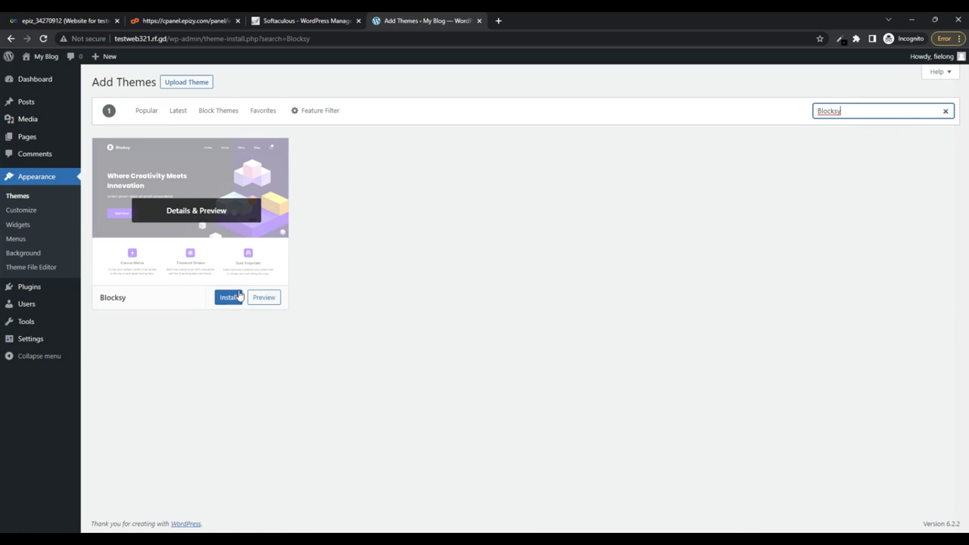
Install the Blocksy theme from its search result card and activate it
{"action": "left_click", "coordinate": [231, 297]}
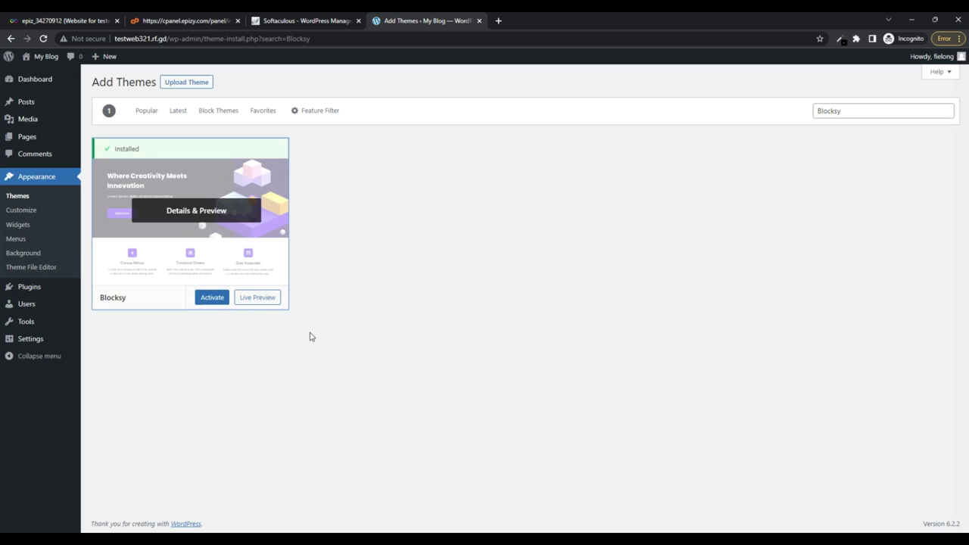
{"action": "left_click", "coordinate": [214, 297]}
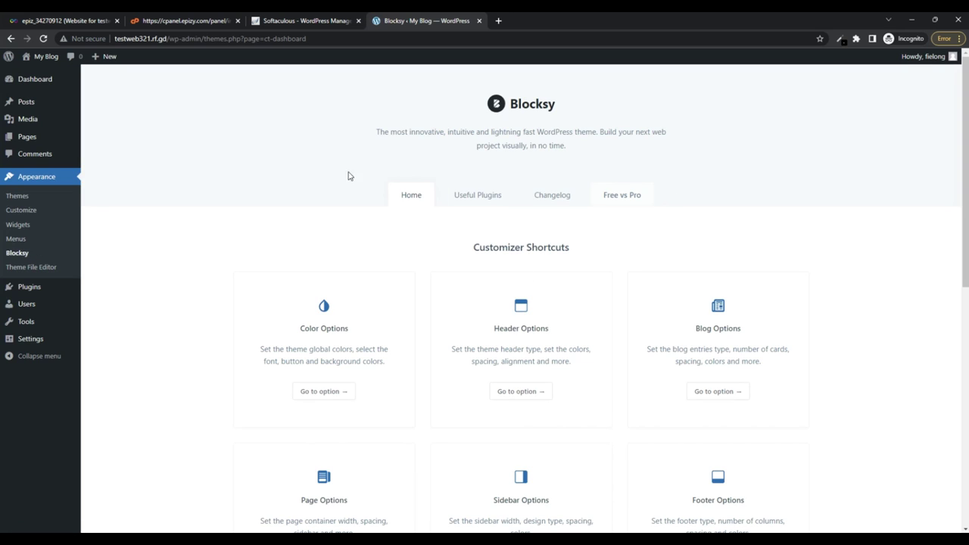
Show Blocksy's Starter Sites gallery with the Photo Studio, Restaurant and Wood templates
{"action": "left_click", "coordinate": [18, 198]}
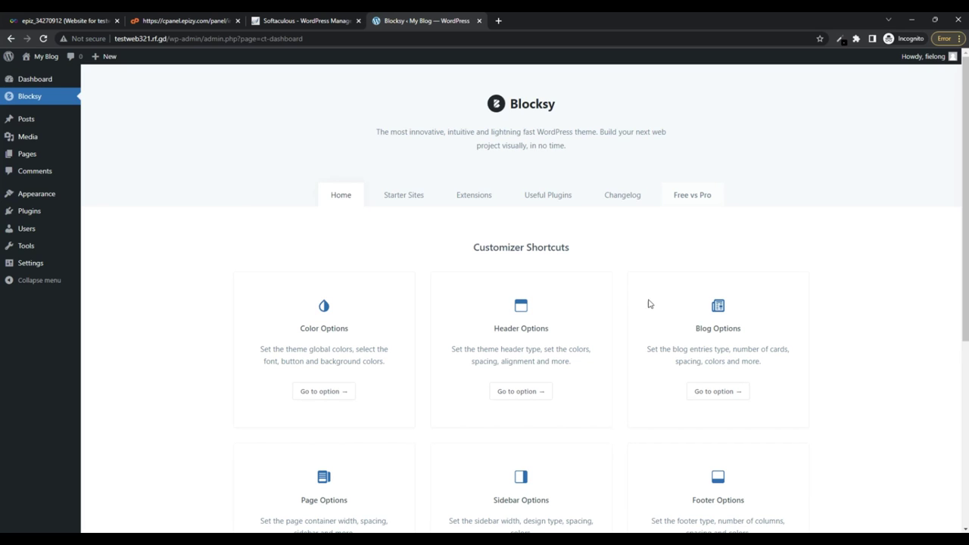
{"action": "left_click", "coordinate": [428, 200]}
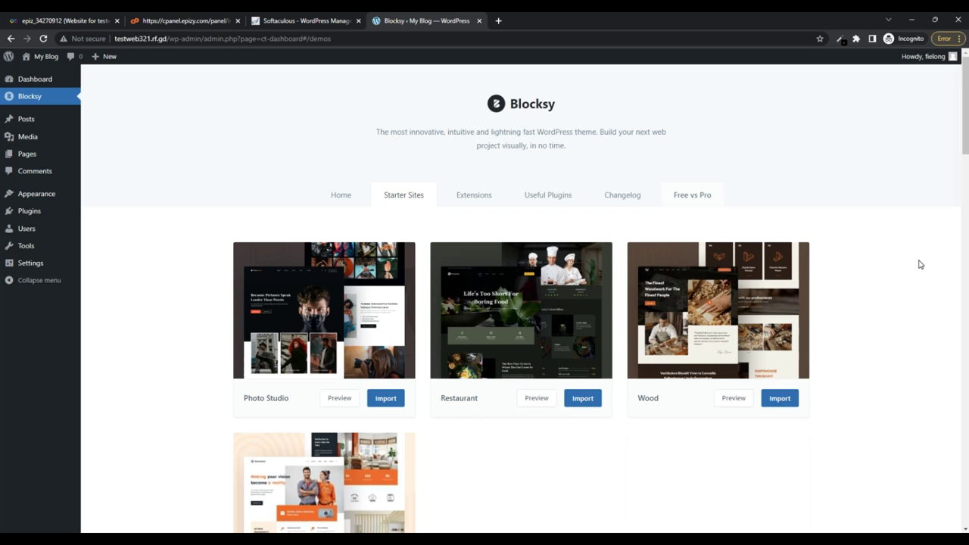
Scroll down to the Beverr starter site and start its import
{"action": "scroll", "coordinate": [921, 264], "scroll_direction": "down", "scroll_amount": 3}
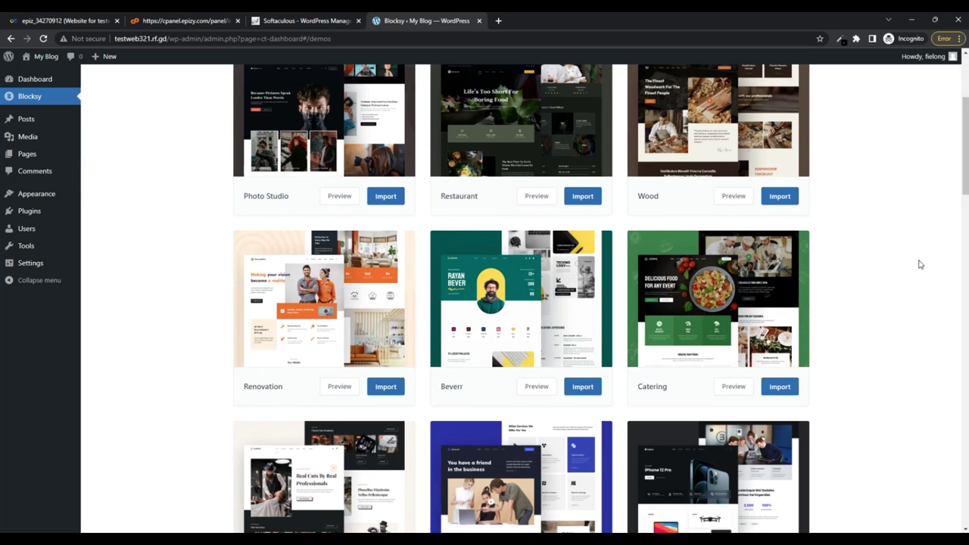
{"action": "scroll", "coordinate": [921, 316], "scroll_direction": "down", "scroll_amount": 2}
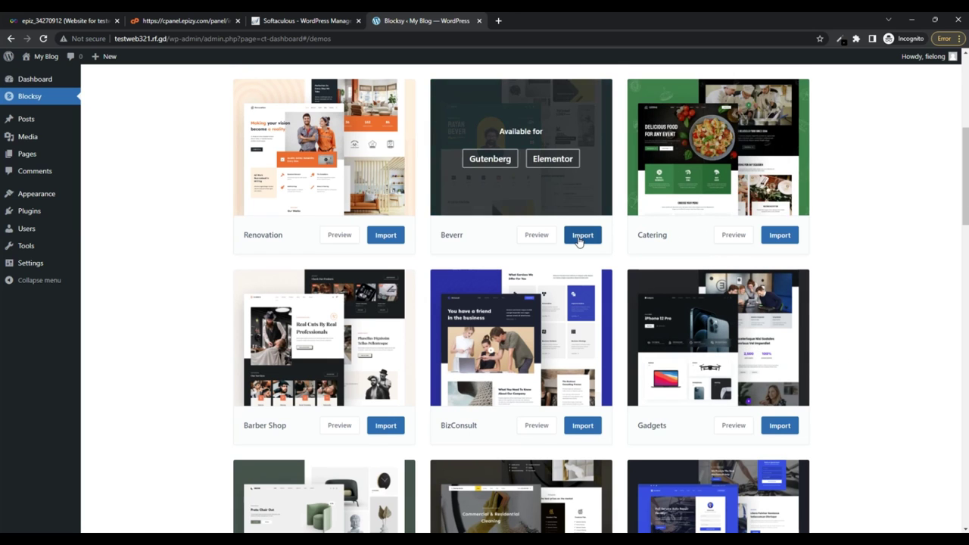
{"action": "left_click", "coordinate": [581, 237]}
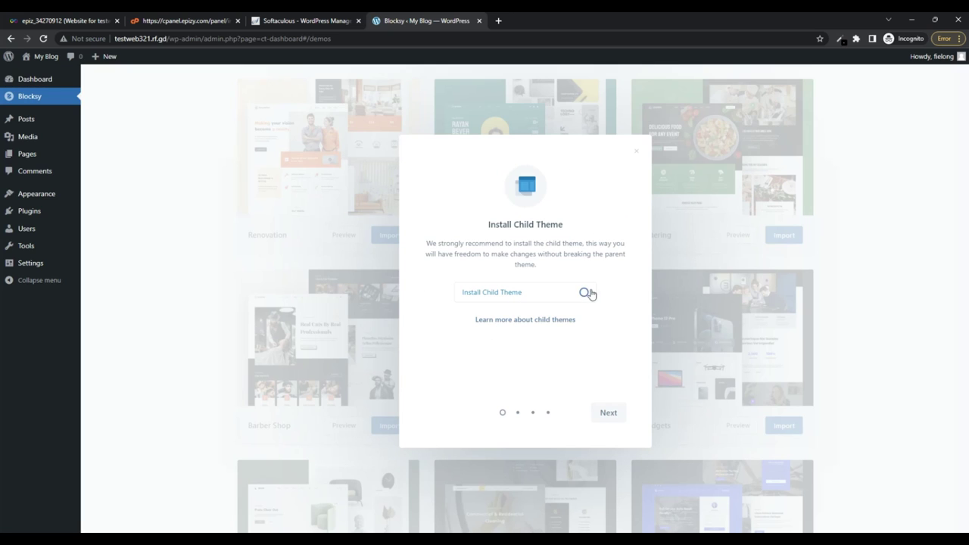
Skip the child theme and import Beverr for Elementor with its plugins and content
{"action": "left_click", "coordinate": [614, 419]}
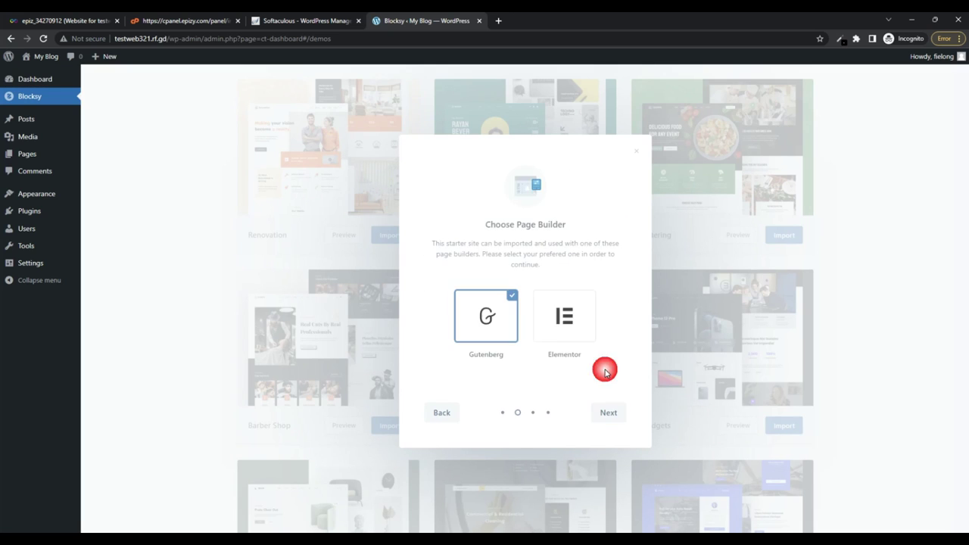
{"action": "left_click", "coordinate": [565, 331]}
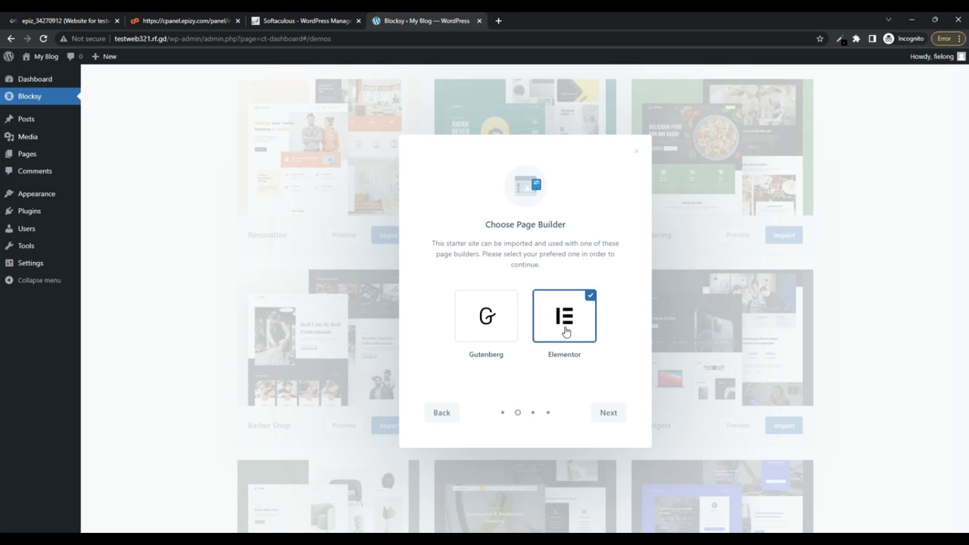
{"action": "left_click", "coordinate": [608, 413]}
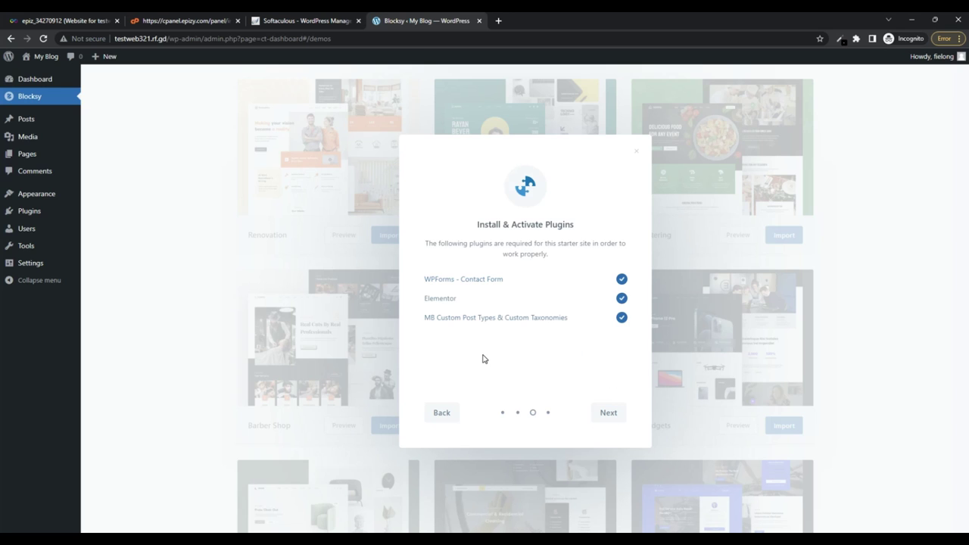
{"action": "left_click", "coordinate": [607, 420]}
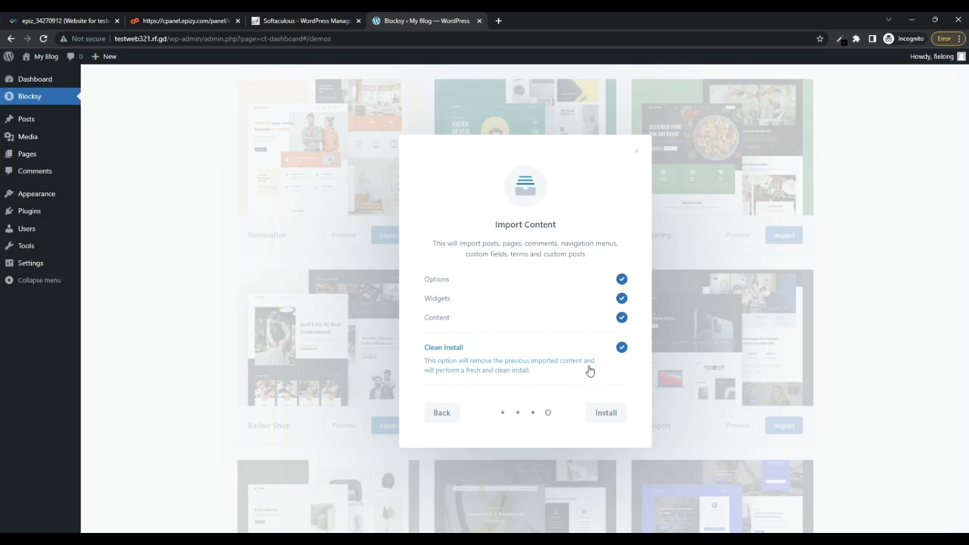
{"action": "left_click", "coordinate": [612, 415]}
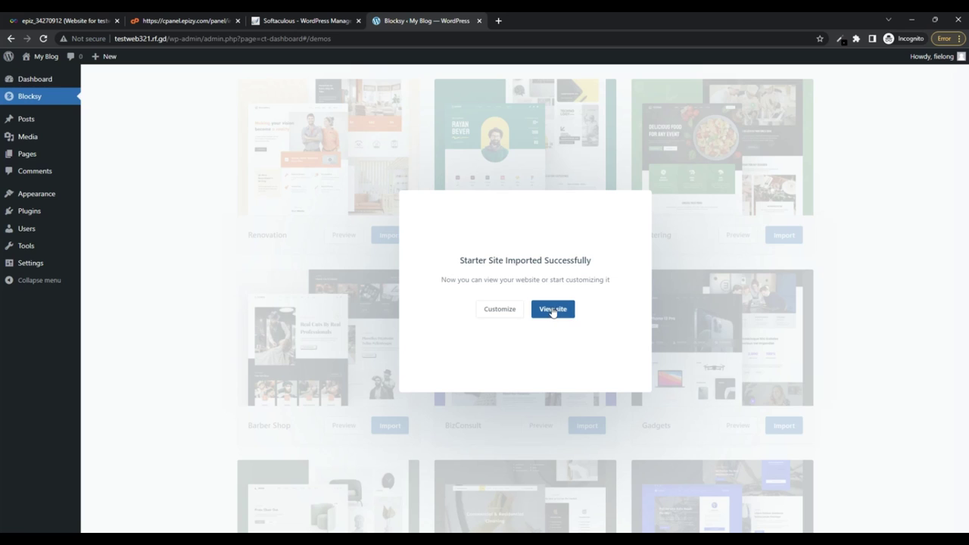
{"action": "left_click", "coordinate": [553, 309]}
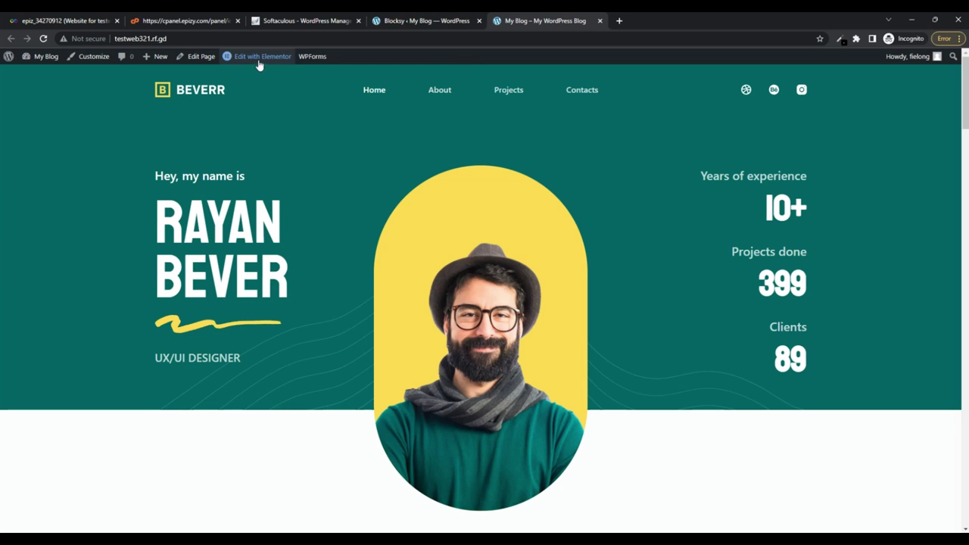
Open the Beverr Home page in the Elementor editor from the admin bar
{"action": "mouse_move", "coordinate": [253, 60]}
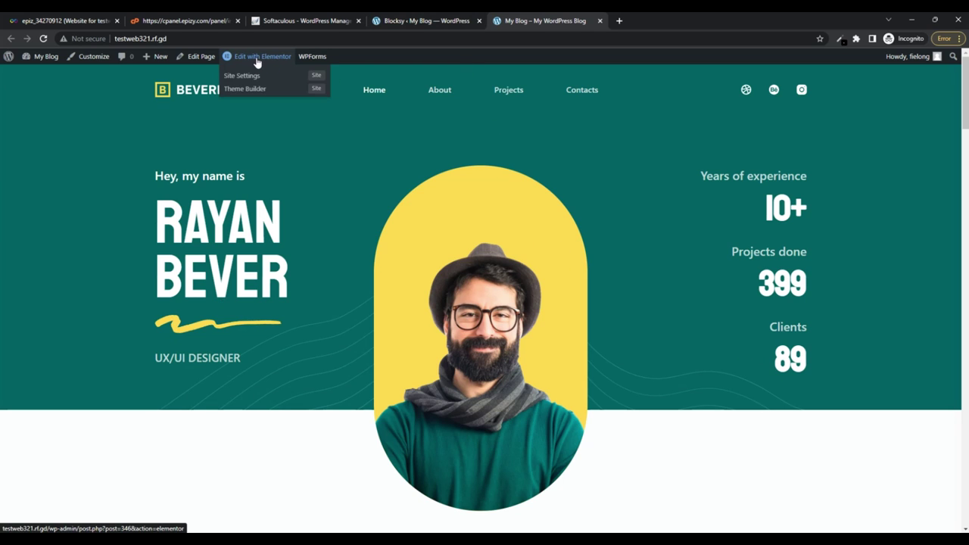
{"action": "left_click", "coordinate": [257, 61]}
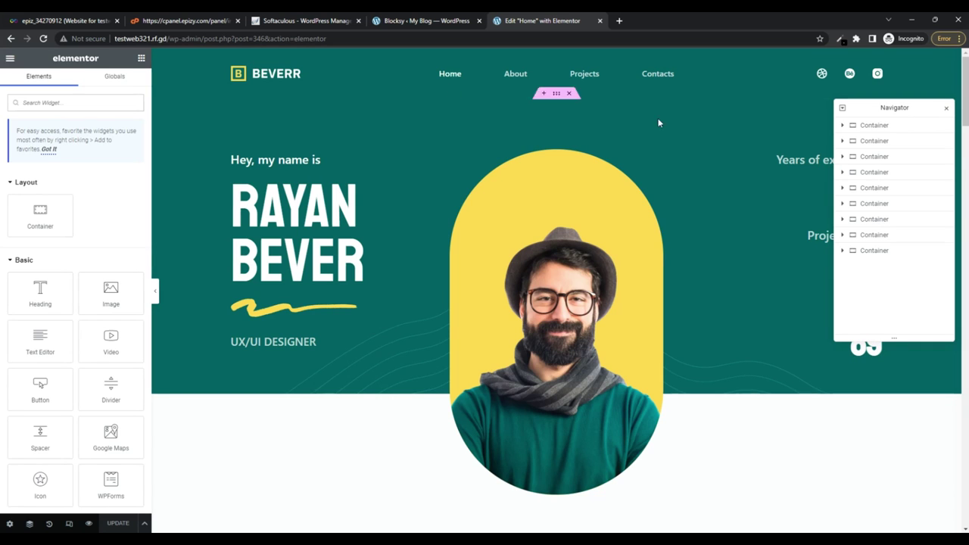
Close the Navigator and select the hero's large name heading to edit it
{"action": "left_click_drag", "start_coordinate": [965, 83], "coordinate": [924, 432]}
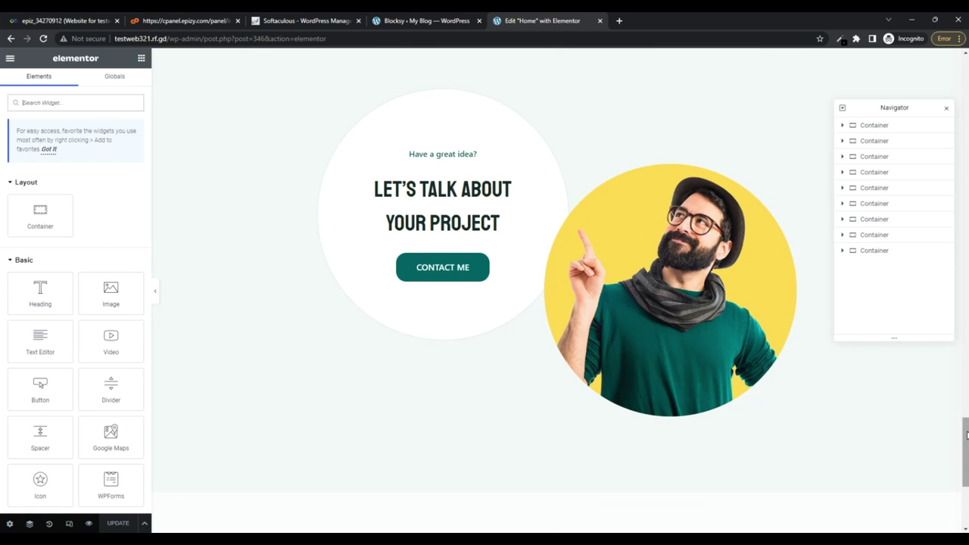
{"action": "left_click", "coordinate": [948, 109]}
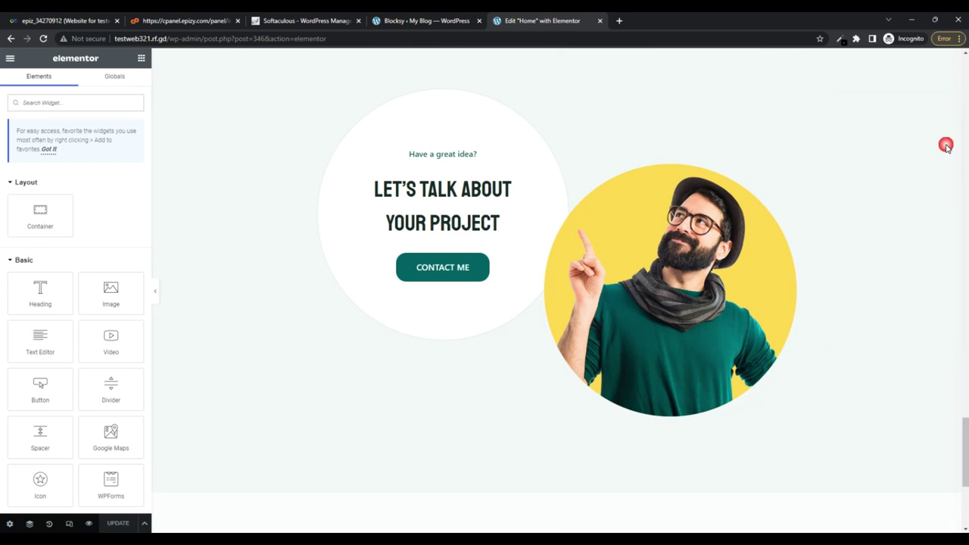
{"action": "left_click_drag", "start_coordinate": [966, 452], "coordinate": [965, 83]}
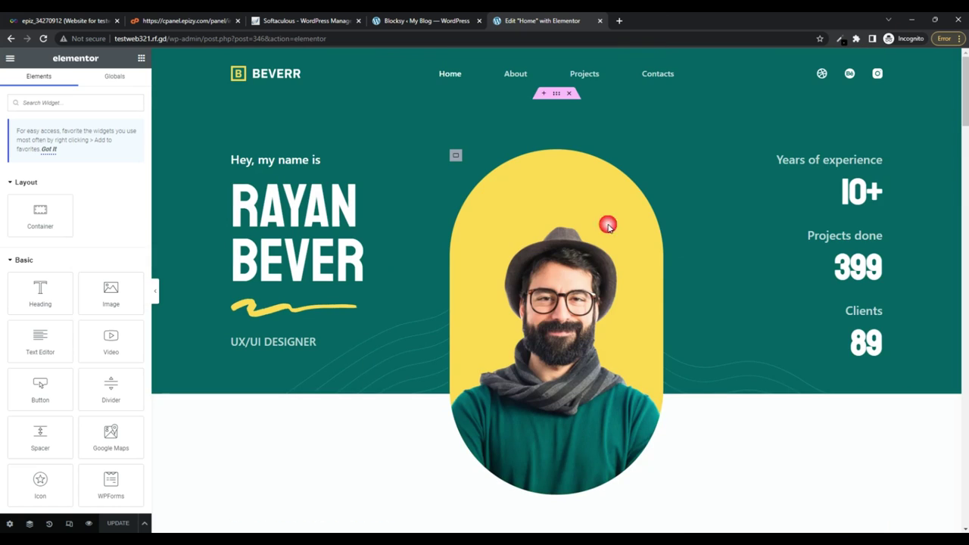
{"action": "left_click_drag", "start_coordinate": [314, 218], "coordinate": [375, 208]}
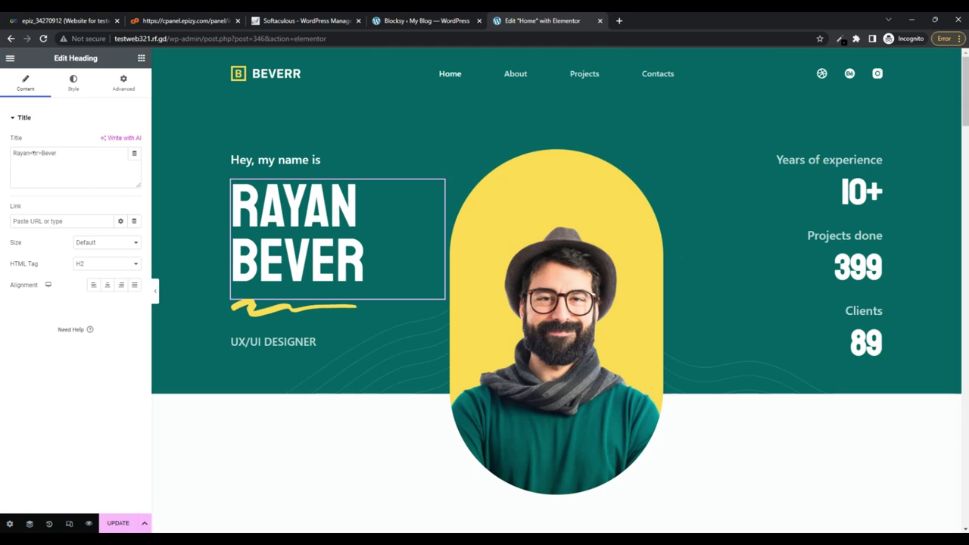
Retitle the heading with the new two-line full name, shrink it from 120 to 104 px, and update
{"action": "left_click_drag", "start_coordinate": [33, 153], "coordinate": [11, 153]}
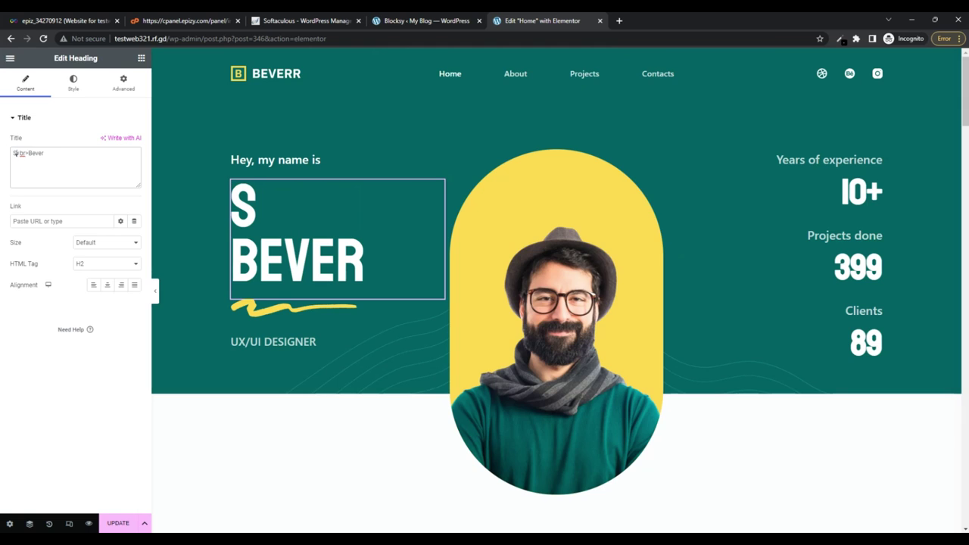
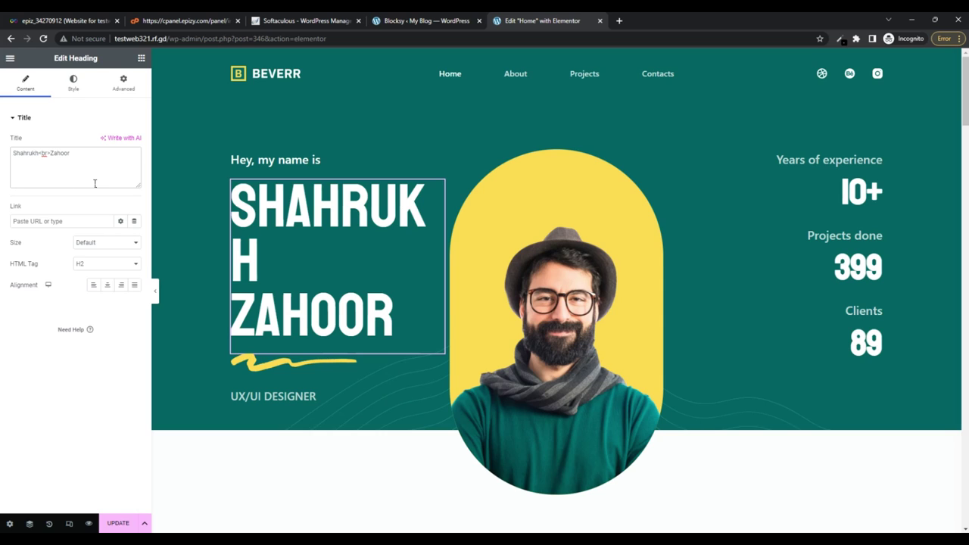
{"action": "left_click", "coordinate": [75, 83]}
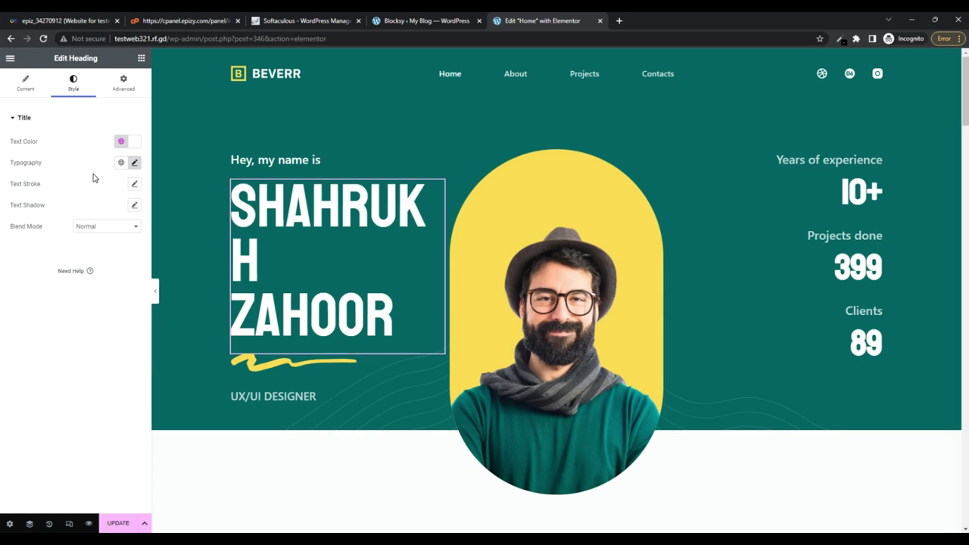
{"action": "left_click", "coordinate": [134, 162]}
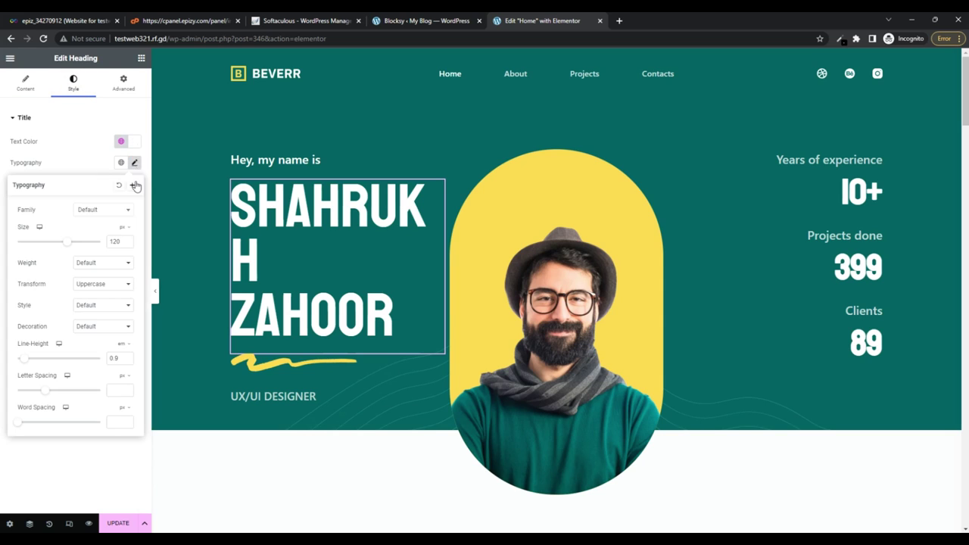
{"action": "left_click", "coordinate": [127, 244]}
{"action": "left_click", "coordinate": [128, 244]}
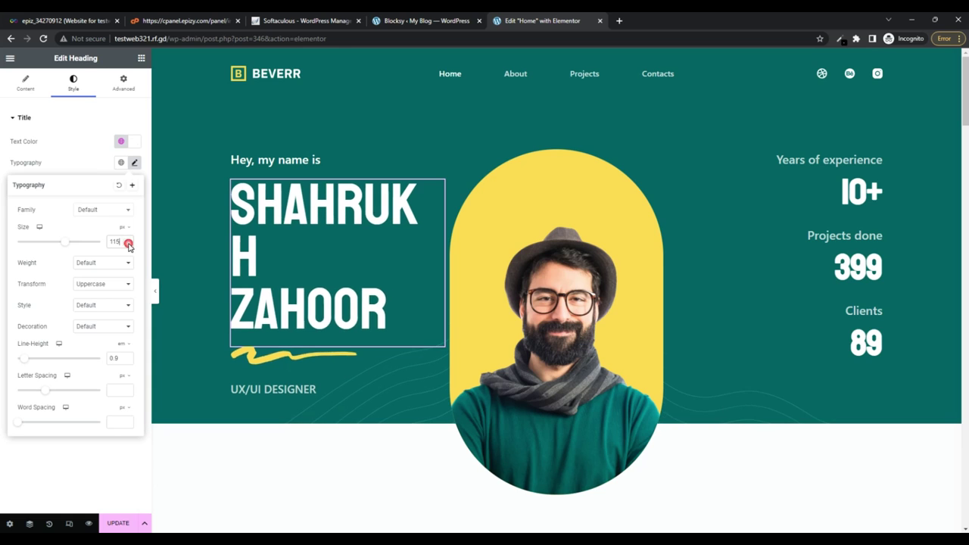
{"action": "left_click", "coordinate": [127, 244]}
{"action": "left_click", "coordinate": [127, 244]}
{"action": "left_click", "coordinate": [127, 244]}
{"action": "left_click", "coordinate": [127, 243]}
{"action": "left_click", "coordinate": [128, 244]}
{"action": "left_click", "coordinate": [127, 244]}
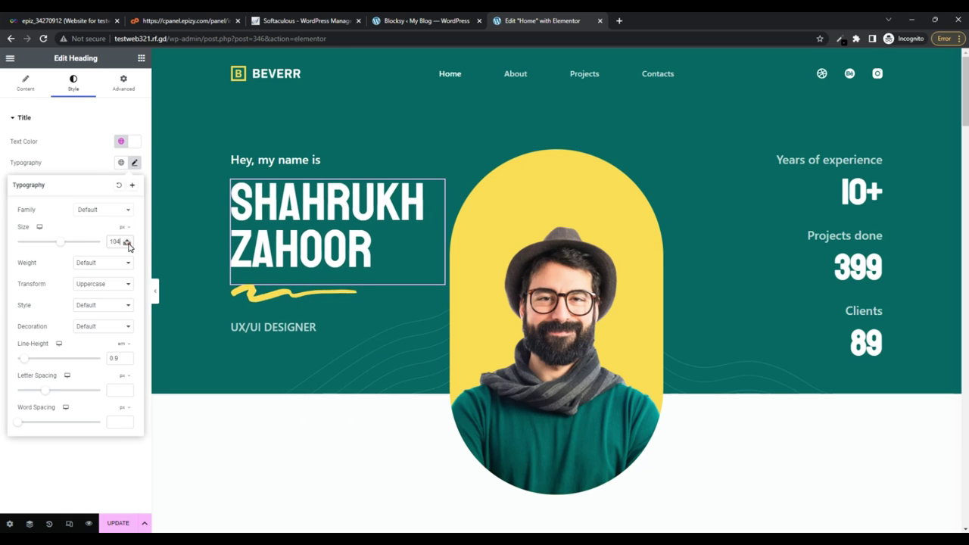
{"action": "left_click", "coordinate": [127, 243]}
{"action": "left_click", "coordinate": [127, 244]}
{"action": "left_click", "coordinate": [121, 524]}
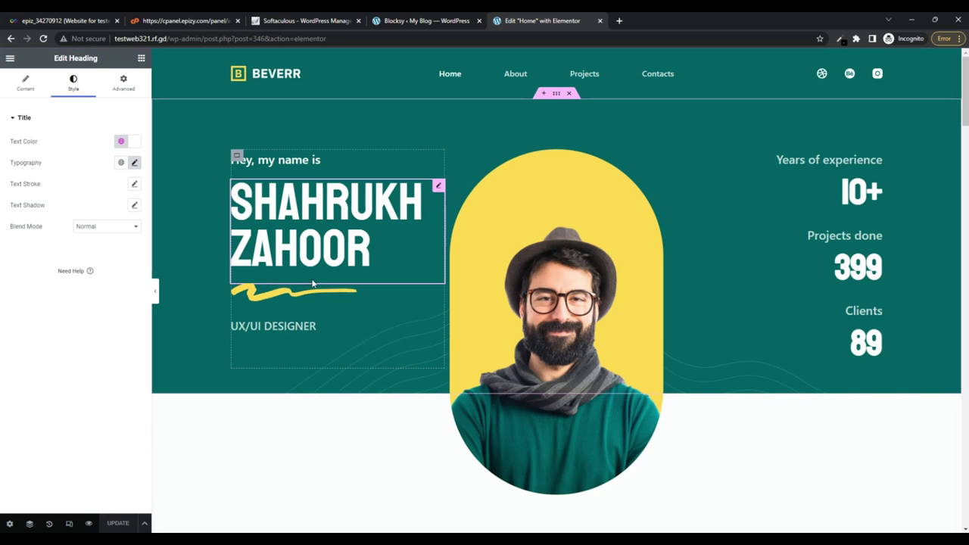
Preview the updated Home page in a new tab, scroll through it, and return to the editor
{"action": "left_click", "coordinate": [89, 523]}
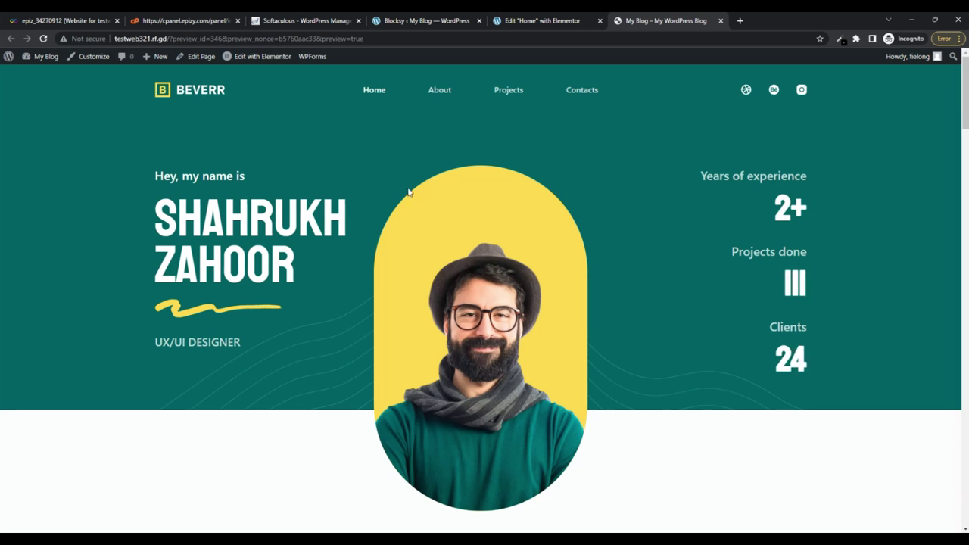
{"action": "scroll", "coordinate": [508, 261], "scroll_direction": "down", "scroll_amount": 5}
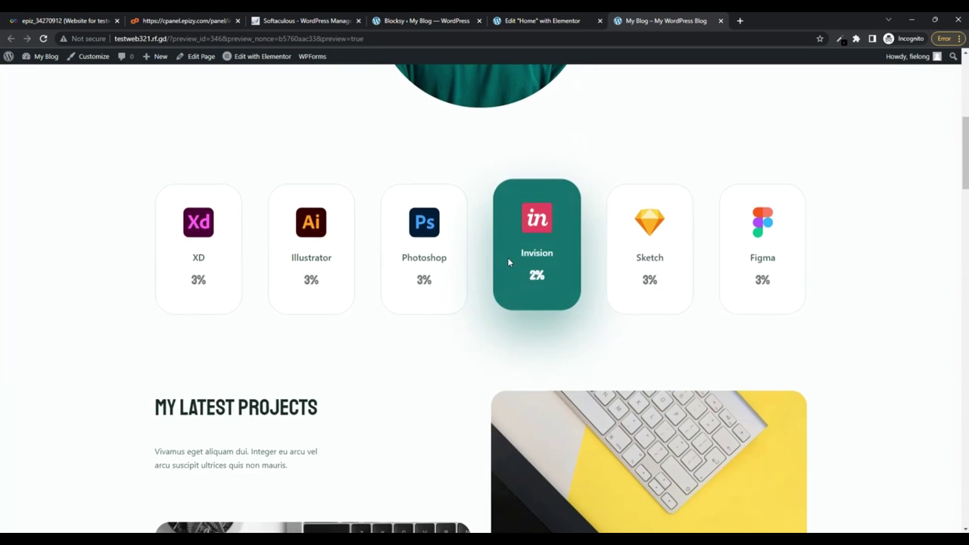
{"action": "scroll", "coordinate": [664, 250], "scroll_direction": "down", "scroll_amount": 15}
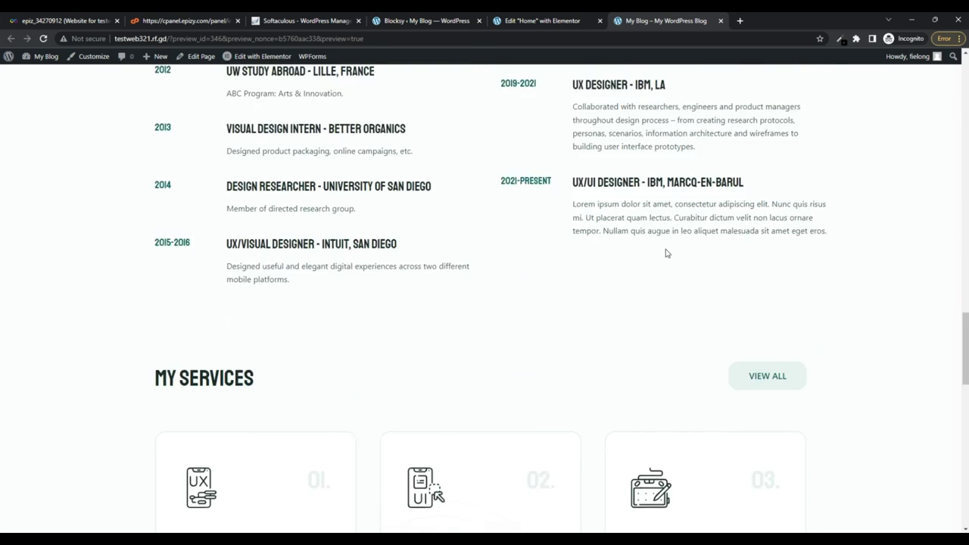
{"action": "scroll", "coordinate": [666, 253], "scroll_direction": "down", "scroll_amount": 5}
{"action": "left_click", "coordinate": [523, 21]}
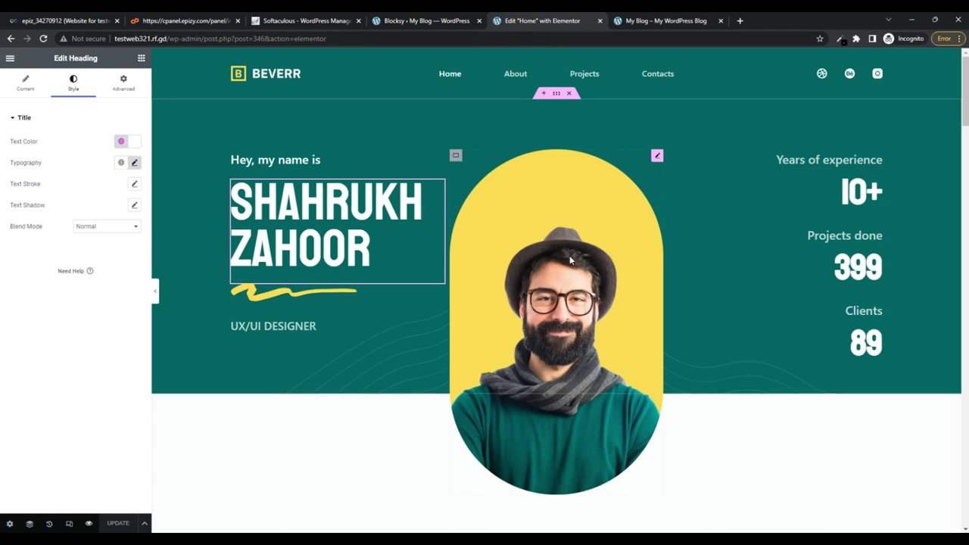
{"action": "left_click", "coordinate": [568, 285]}
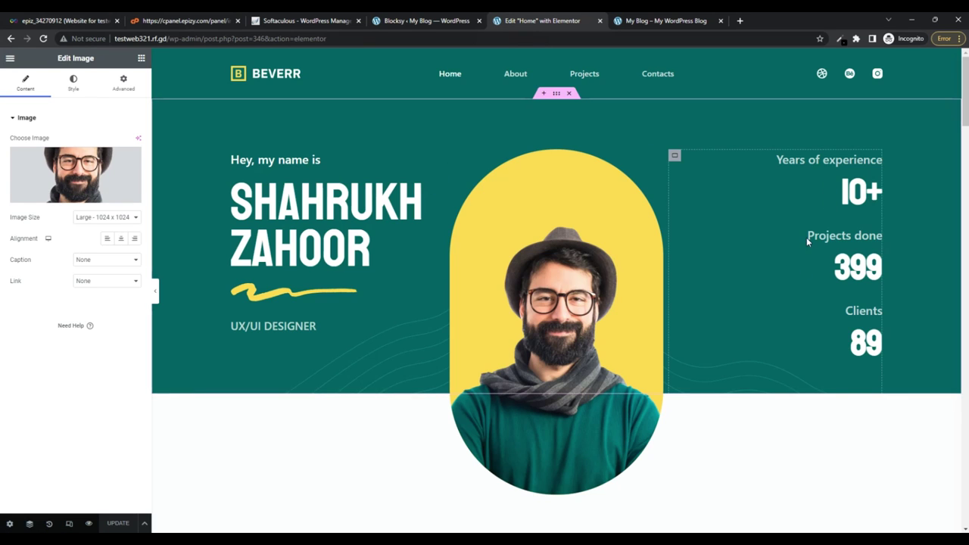
{"action": "left_click", "coordinate": [863, 193]}
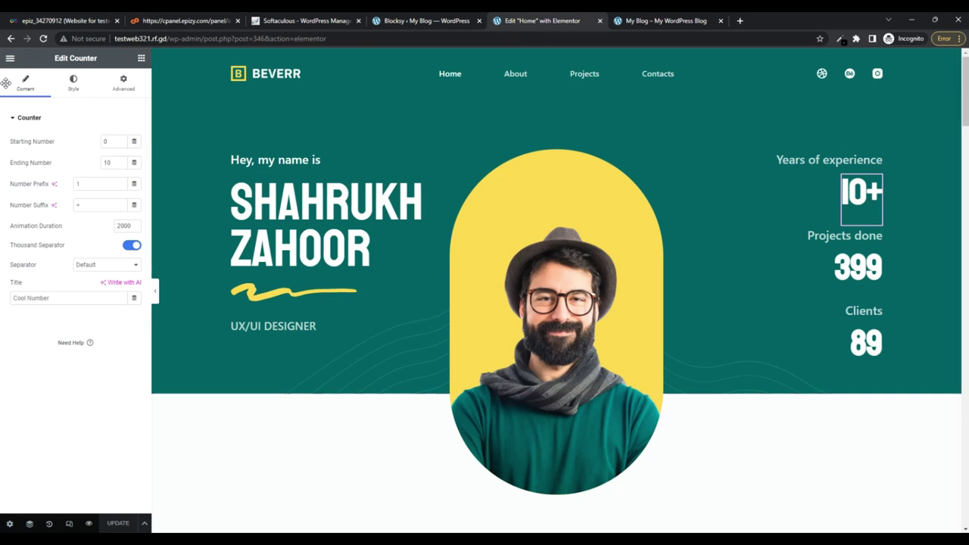
{"action": "scroll", "coordinate": [771, 346], "scroll_direction": "down", "scroll_amount": 8}
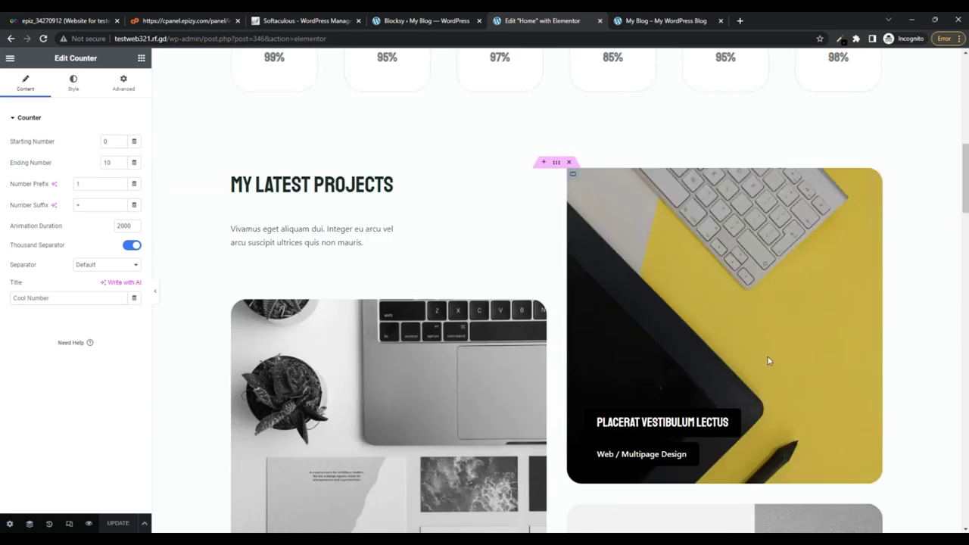
{"action": "scroll", "coordinate": [768, 360], "scroll_direction": "down", "scroll_amount": 1}
{"action": "scroll", "coordinate": [771, 396], "scroll_direction": "down", "scroll_amount": 1}
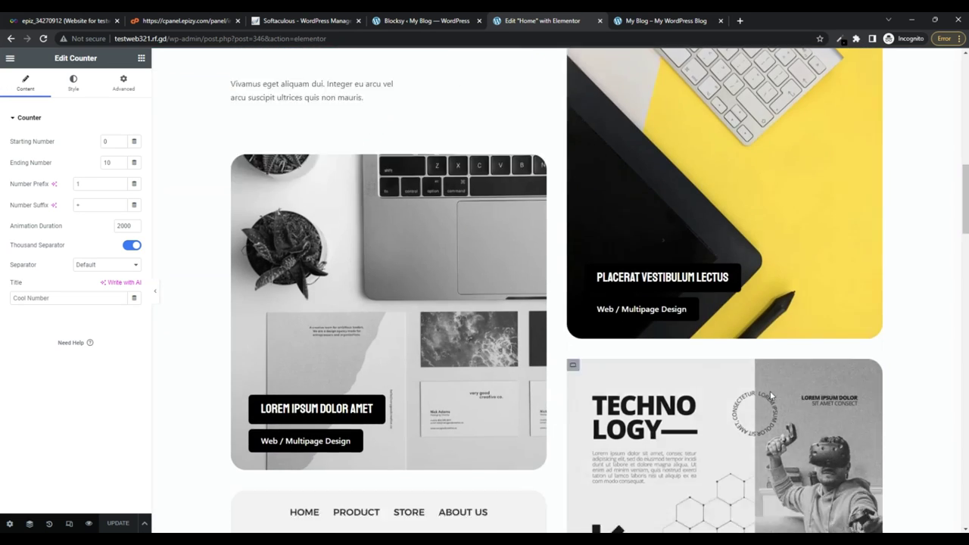
{"action": "scroll", "coordinate": [771, 395], "scroll_direction": "down", "scroll_amount": 10}
{"action": "scroll", "coordinate": [848, 392], "scroll_direction": "up", "scroll_amount": 5}
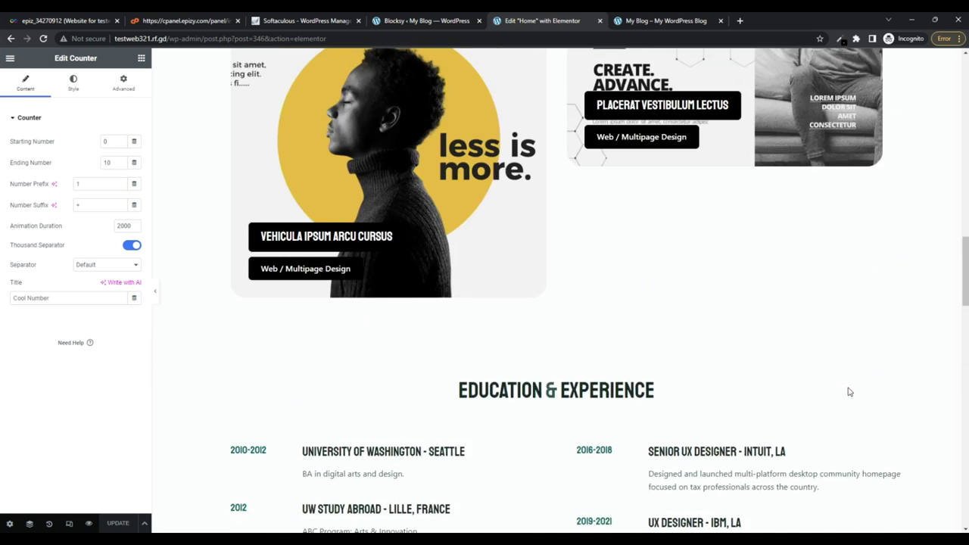
{"action": "scroll", "coordinate": [849, 392], "scroll_direction": "up", "scroll_amount": 5}
{"action": "scroll", "coordinate": [849, 391], "scroll_direction": "up", "scroll_amount": 4}
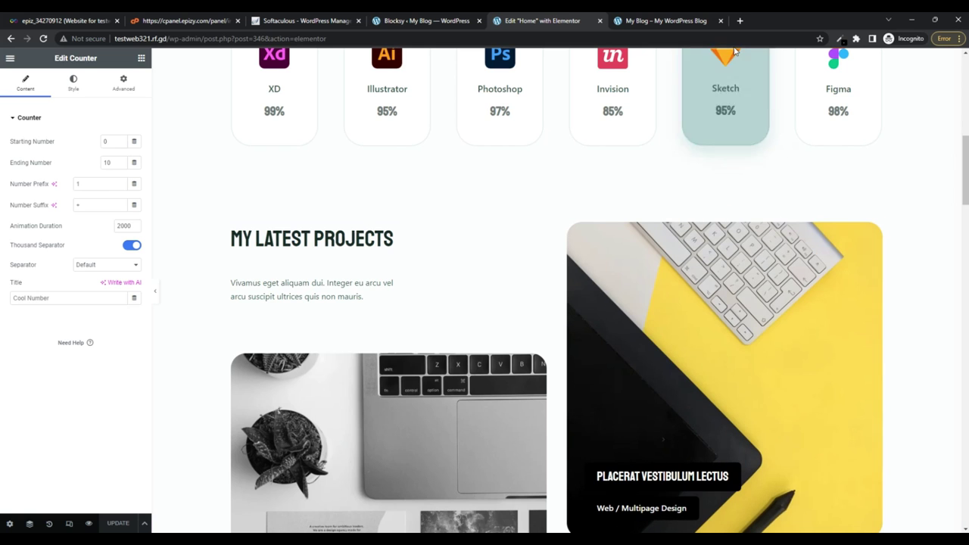
{"action": "left_click", "coordinate": [429, 23]}
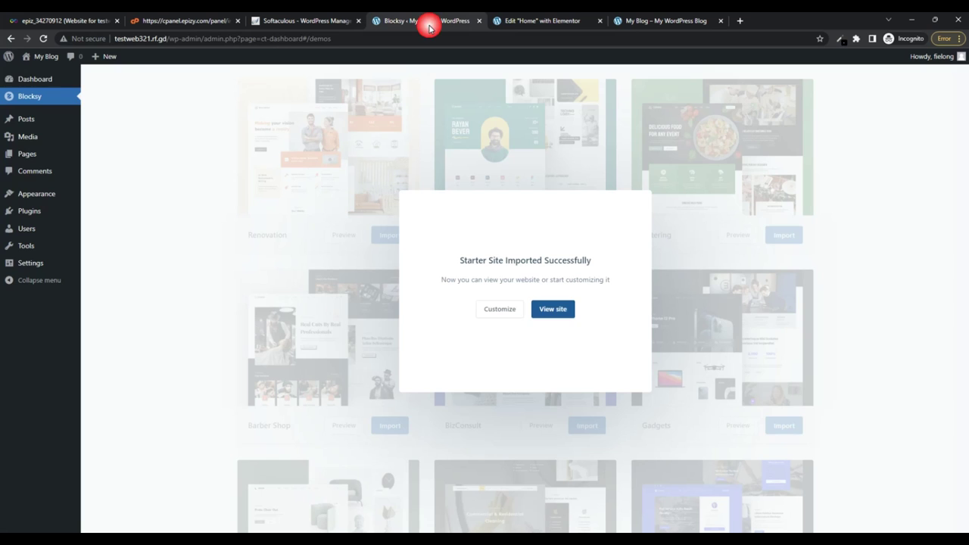
Open the Customizer from the success dialog, then close it to reach the Blocksy dashboard
{"action": "left_click", "coordinate": [502, 310]}
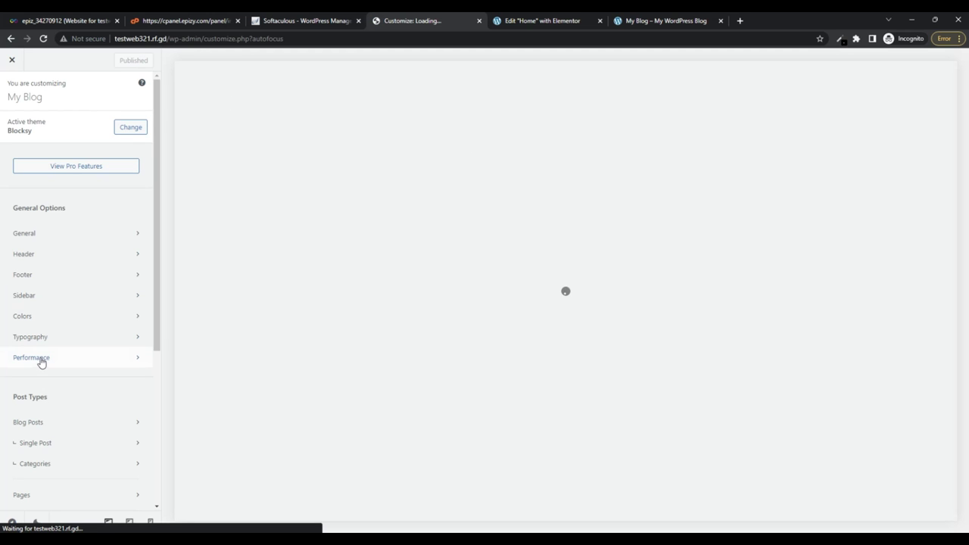
{"action": "left_click", "coordinate": [17, 62]}
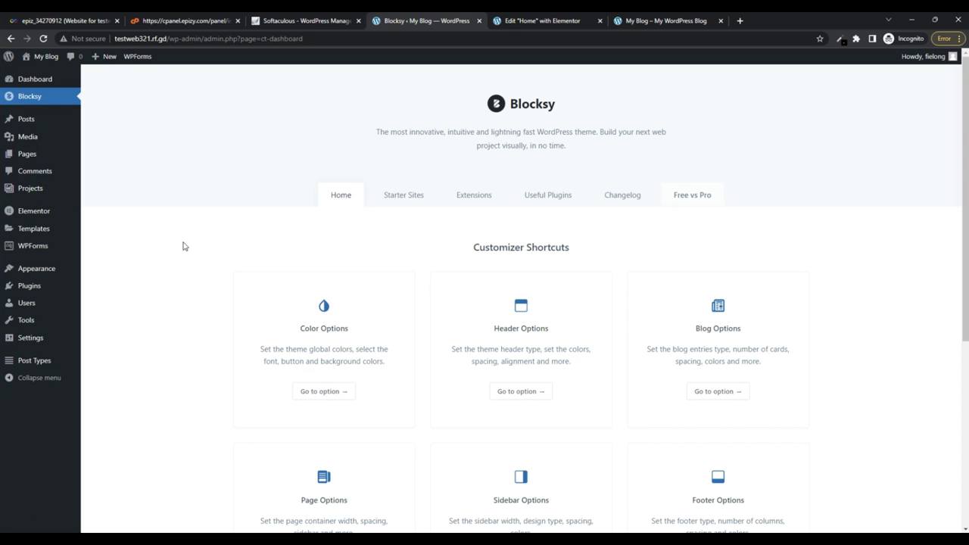
Open the All Pages list, briefly checking the live site tab before returning
{"action": "mouse_move", "coordinate": [27, 154]}
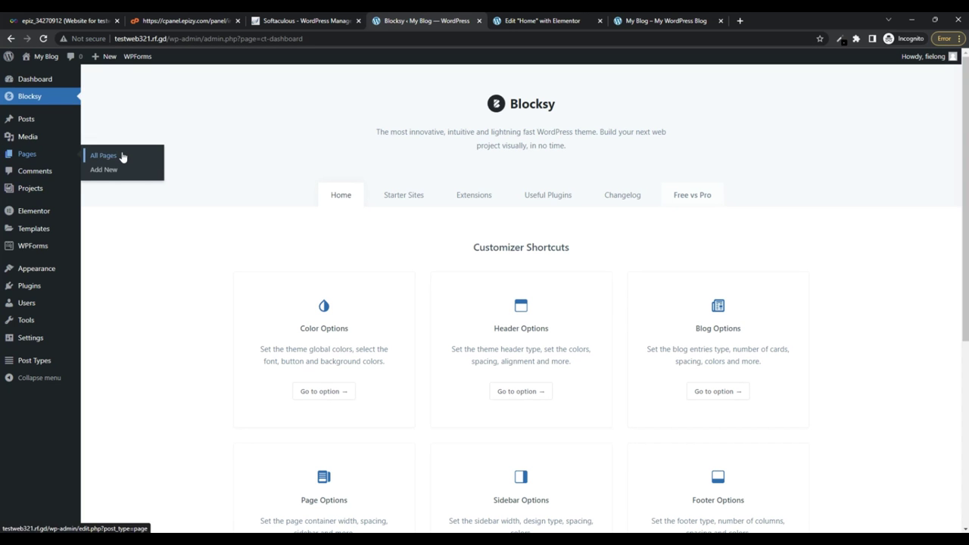
{"action": "left_click", "coordinate": [121, 156]}
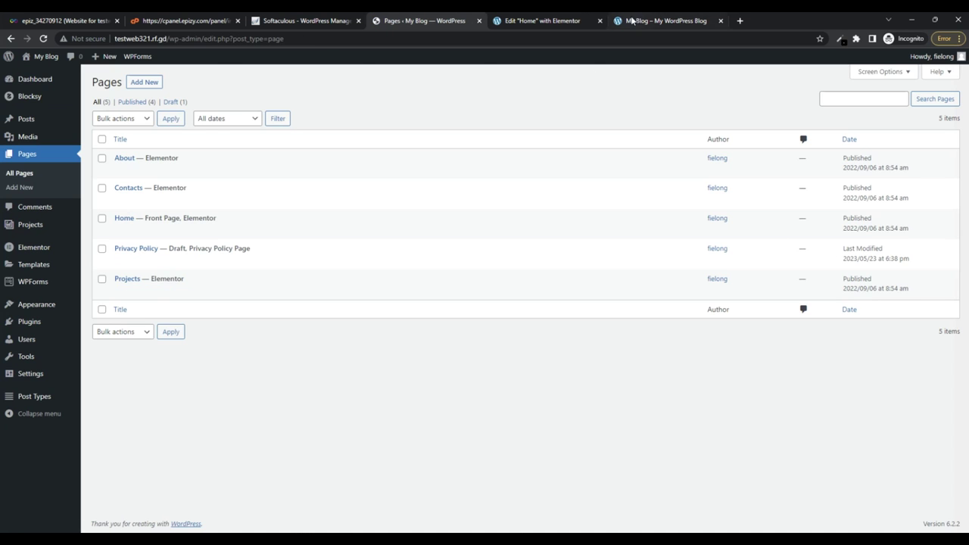
{"action": "left_click", "coordinate": [643, 21]}
{"action": "left_click", "coordinate": [432, 21]}
Launch Elementor on the Home page, which is marked as the front page
{"action": "mouse_move", "coordinate": [103, 221]}
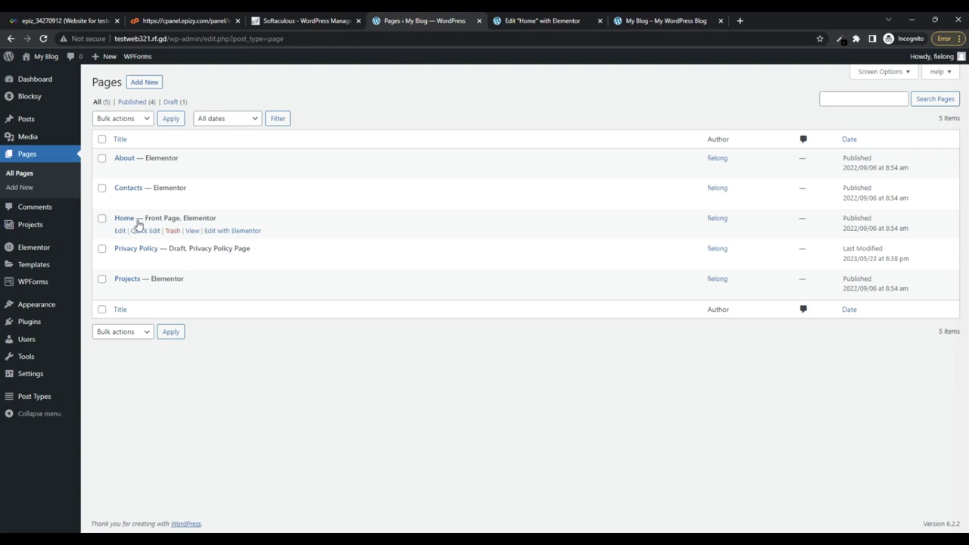
{"action": "left_click_drag", "start_coordinate": [146, 221], "coordinate": [234, 217]}
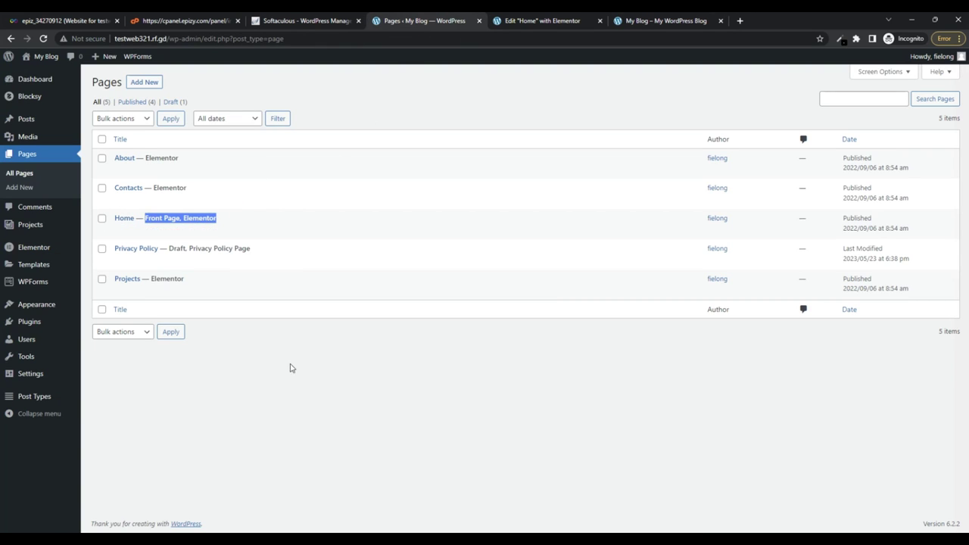
{"action": "left_click", "coordinate": [216, 173]}
{"action": "left_click", "coordinate": [232, 231]}
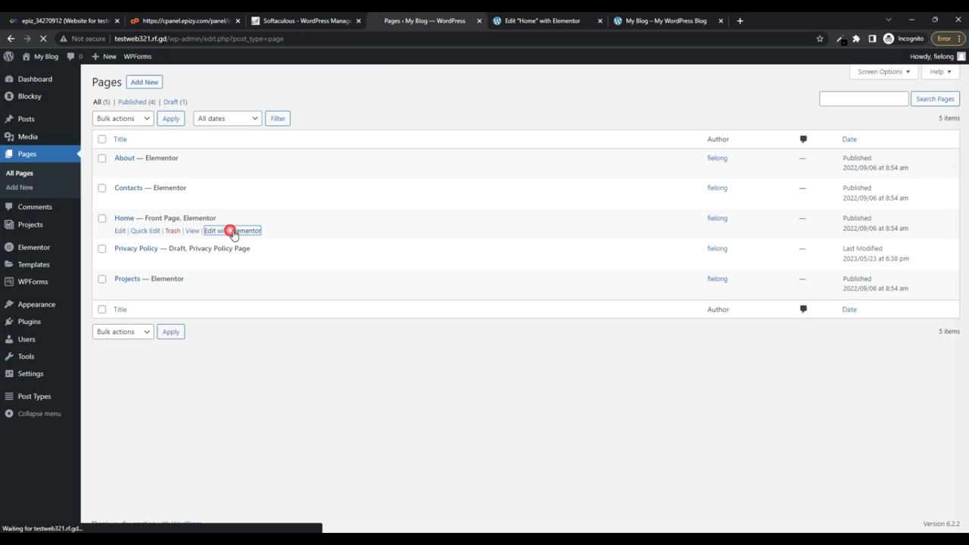